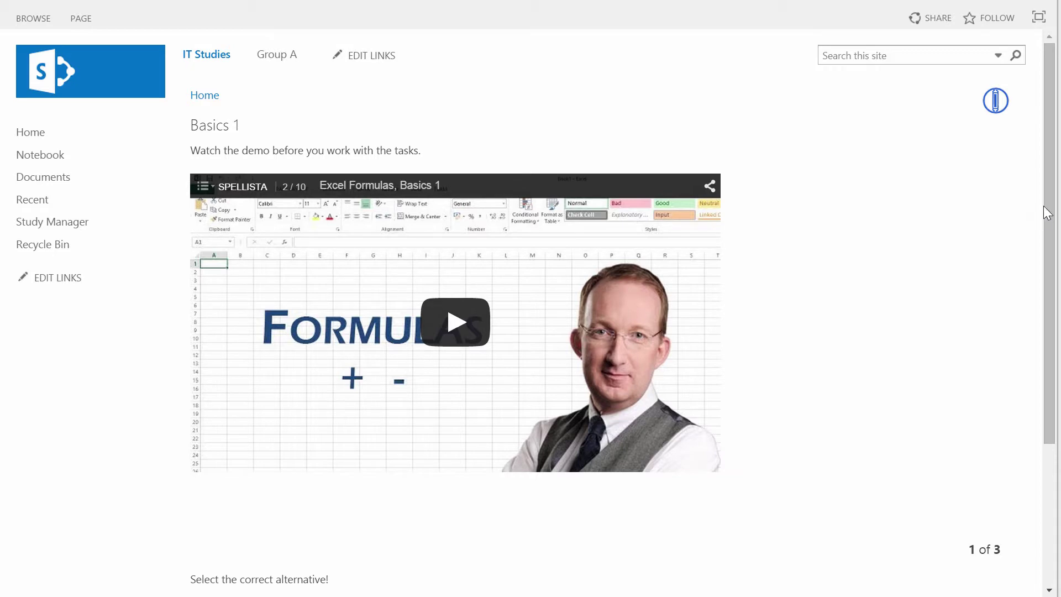
# - Answer 'Numbers are placed to the right in the cell' and advance to question 2 of 3
pyautogui.scroll(-2, 1046, 213)
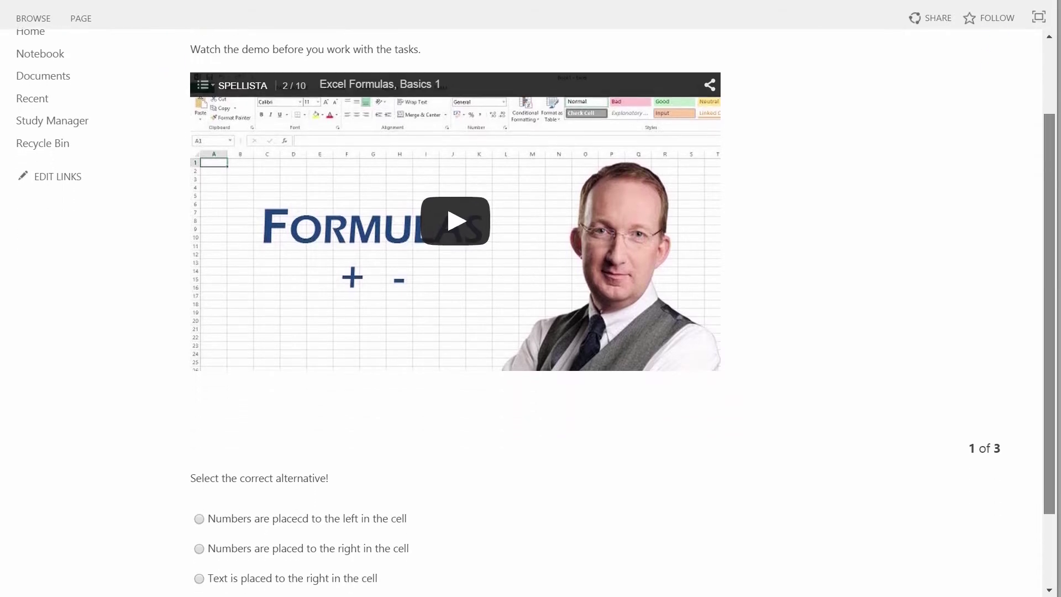
pyautogui.scroll(-2, 659, 179)
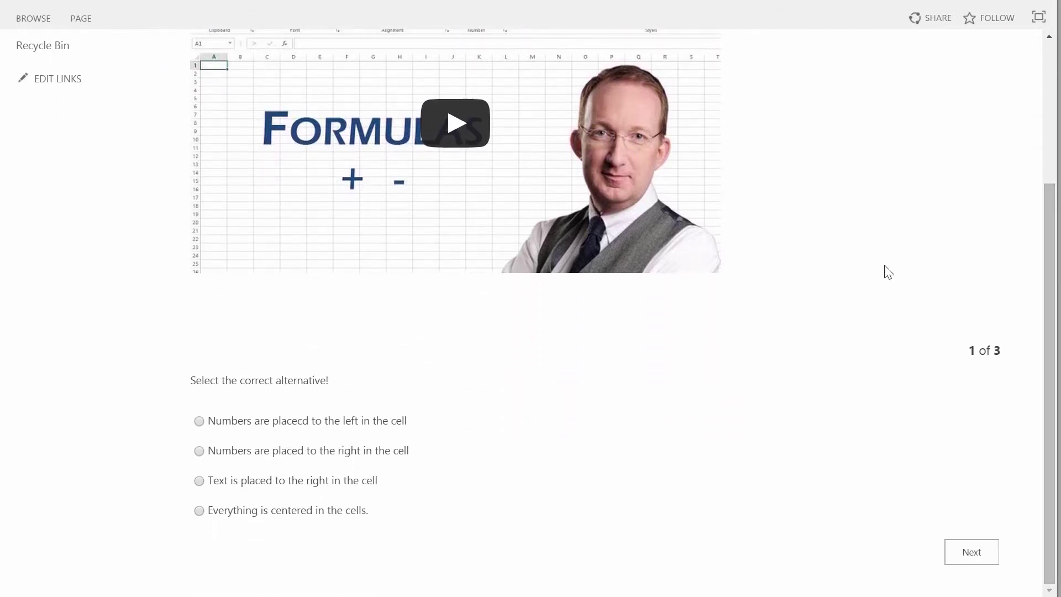
pyautogui.click(200, 451)
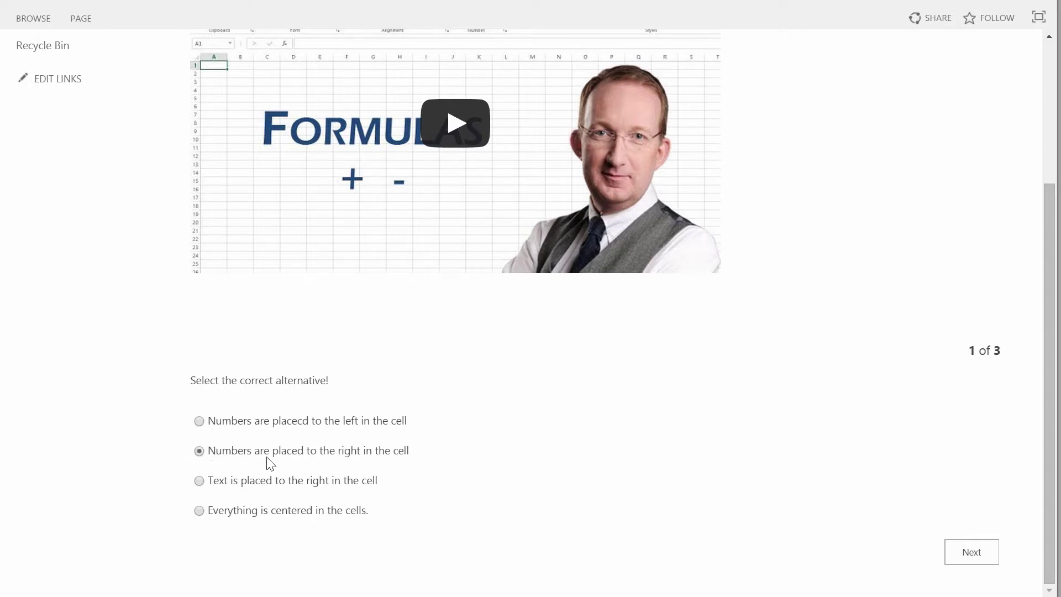
pyautogui.click(982, 551)
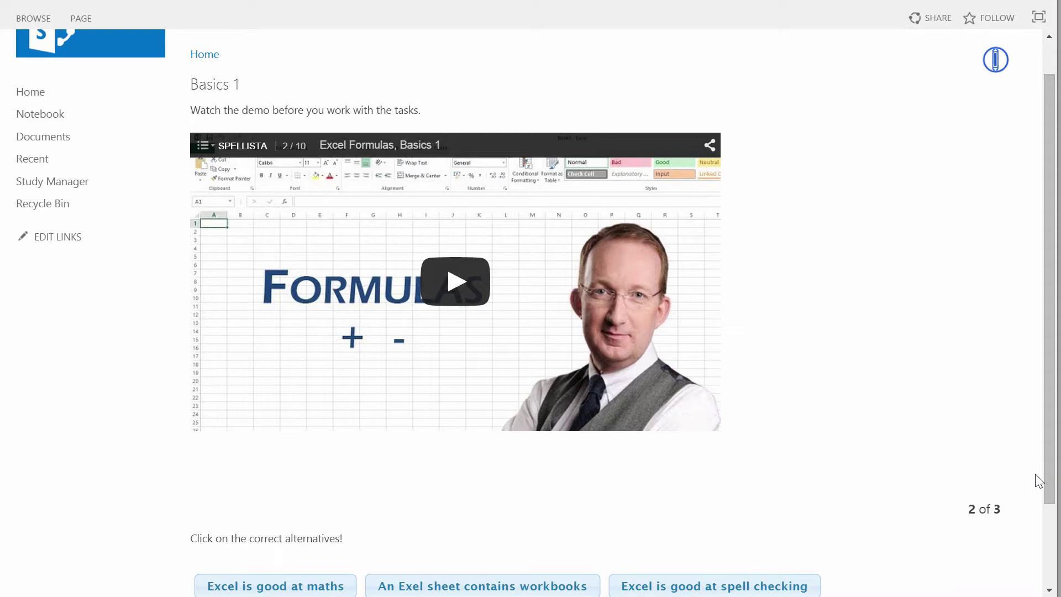
pyautogui.scroll(-2, 1039, 481)
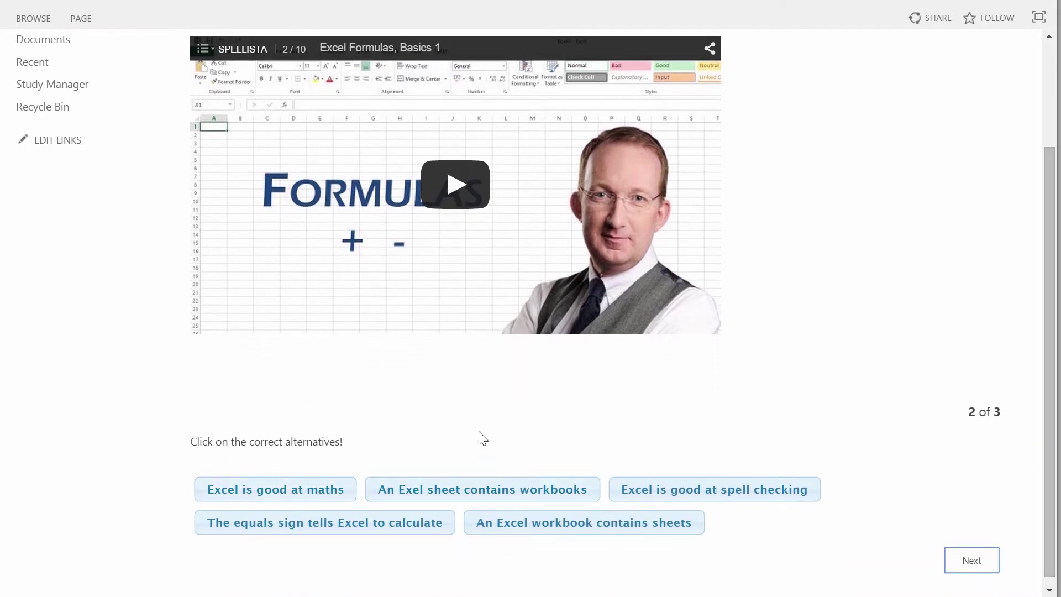
pyautogui.scroll(2, 483, 438)
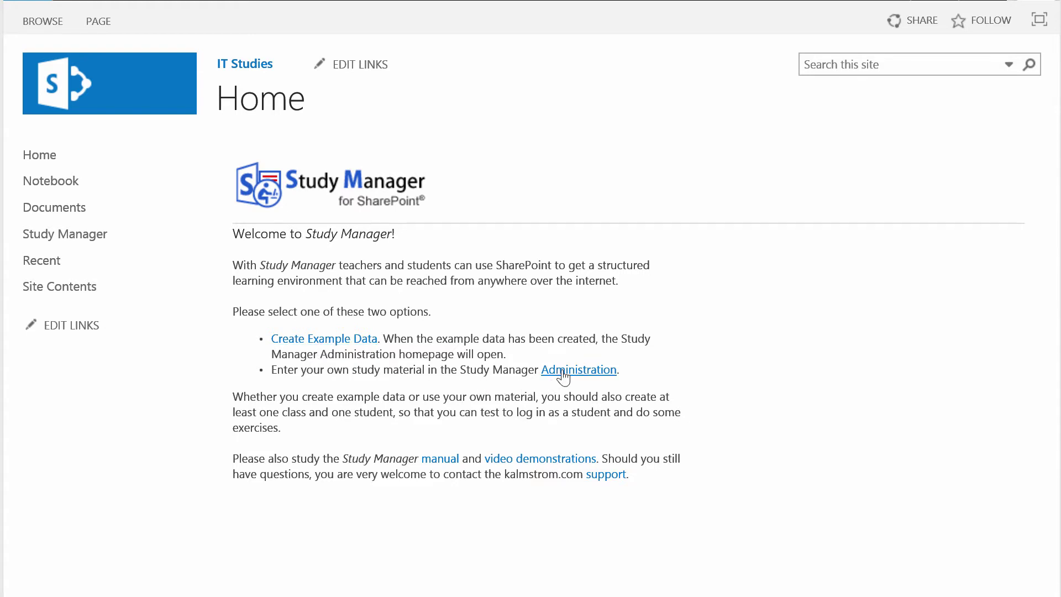
# - Go from the Study Manager welcome page to its Administration page
pyautogui.click(566, 375)
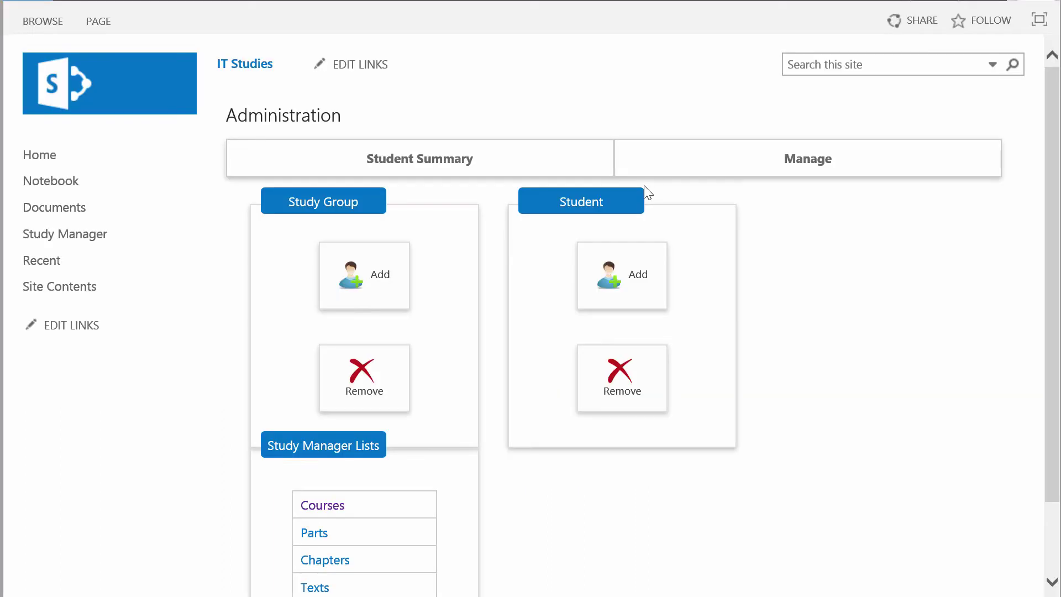
# - Add a course titled 'Microsoft platforms' to the Courses list and save it
pyautogui.scroll(-2, 644, 184)
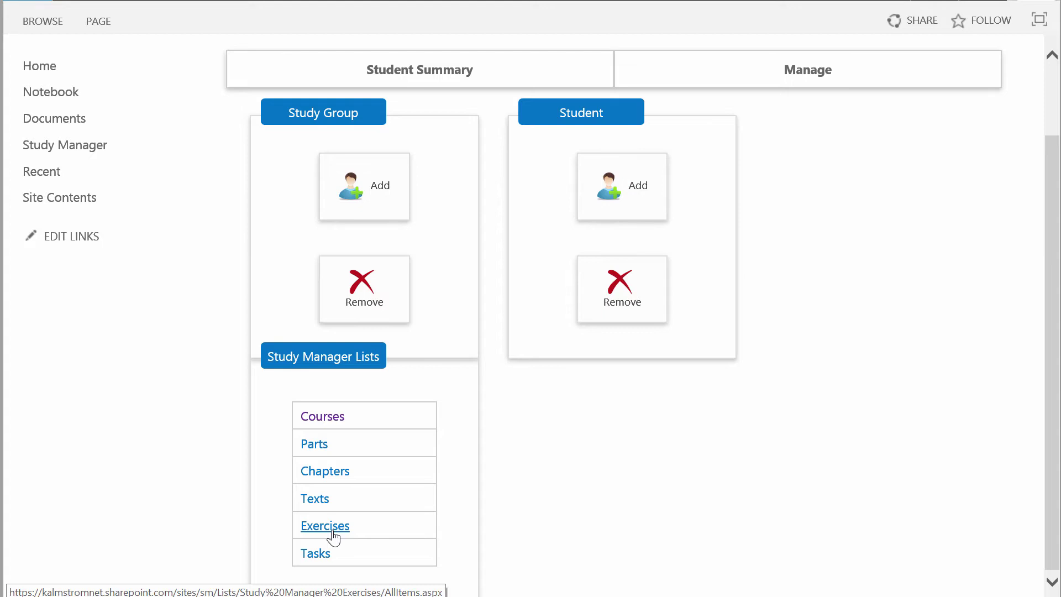
pyautogui.click(327, 420)
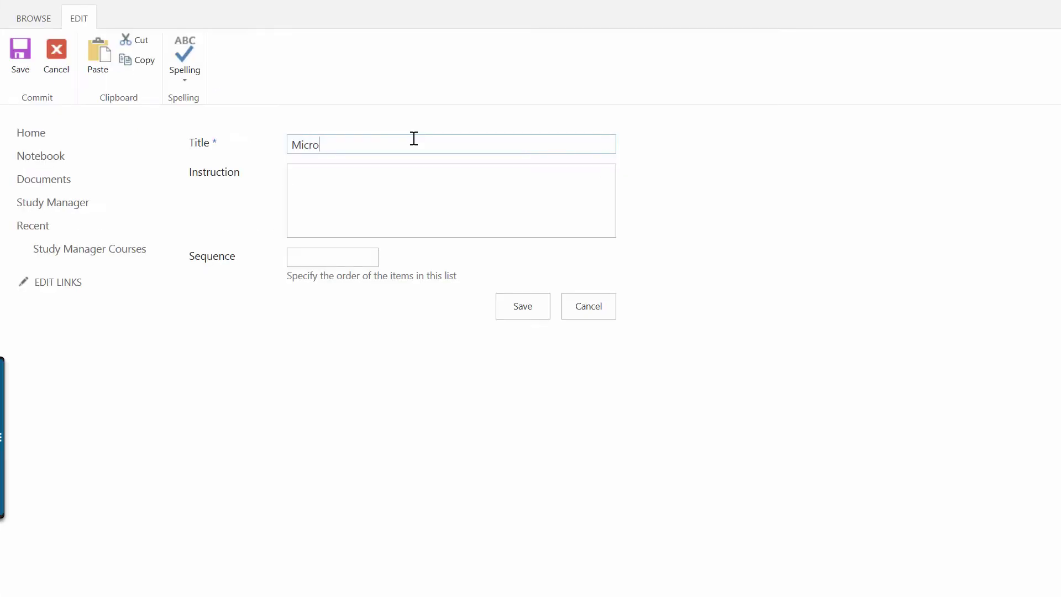
pyautogui.write('forms')
pyautogui.click(522, 309)
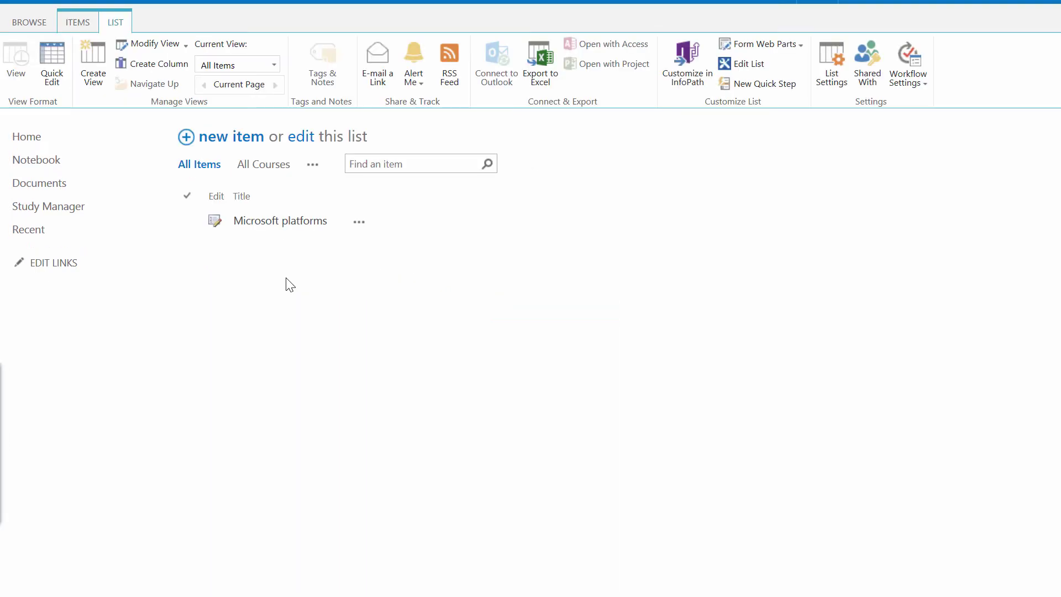
# - Switch the Courses list to the Sequence view and open Microsoft platforms for editing
pyautogui.click(273, 65)
pyautogui.click(250, 165)
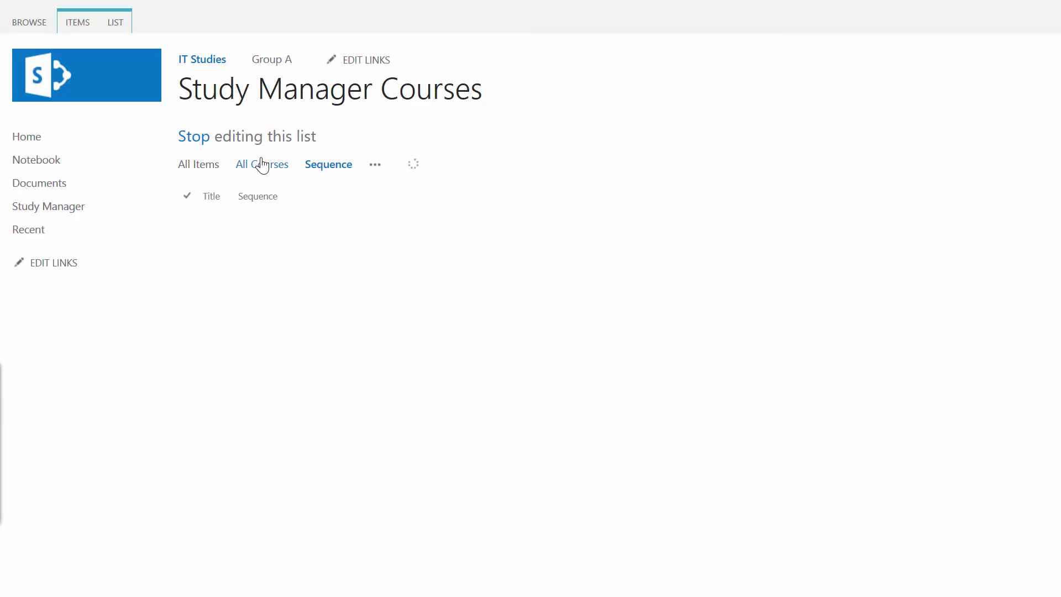
pyautogui.click(507, 222)
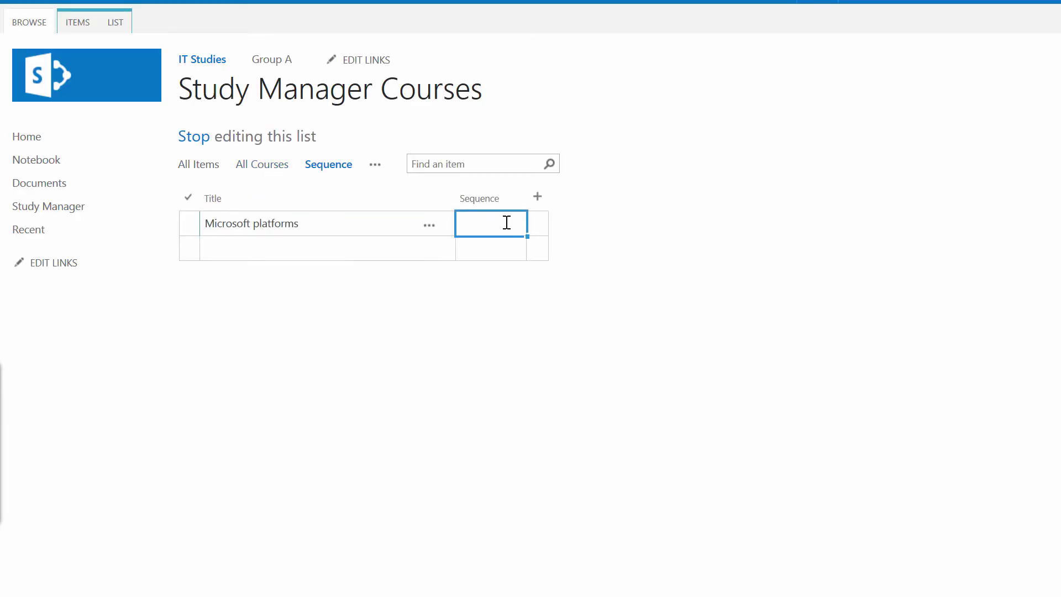
pyautogui.click(507, 222)
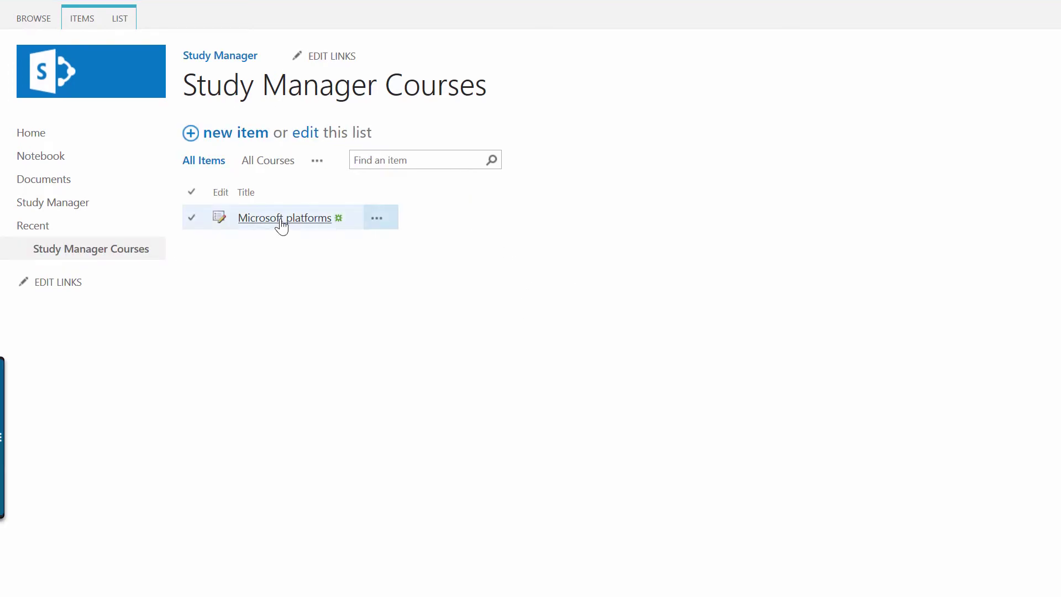
pyautogui.click(217, 218)
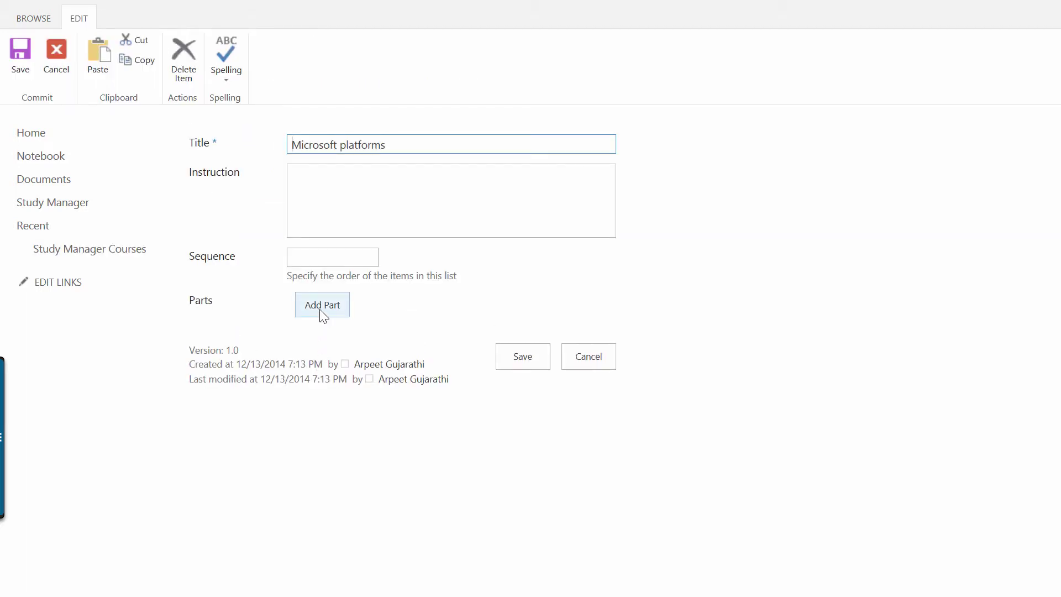
# - Add a part titled 'Excel' to the Microsoft platforms course
pyautogui.click(321, 307)
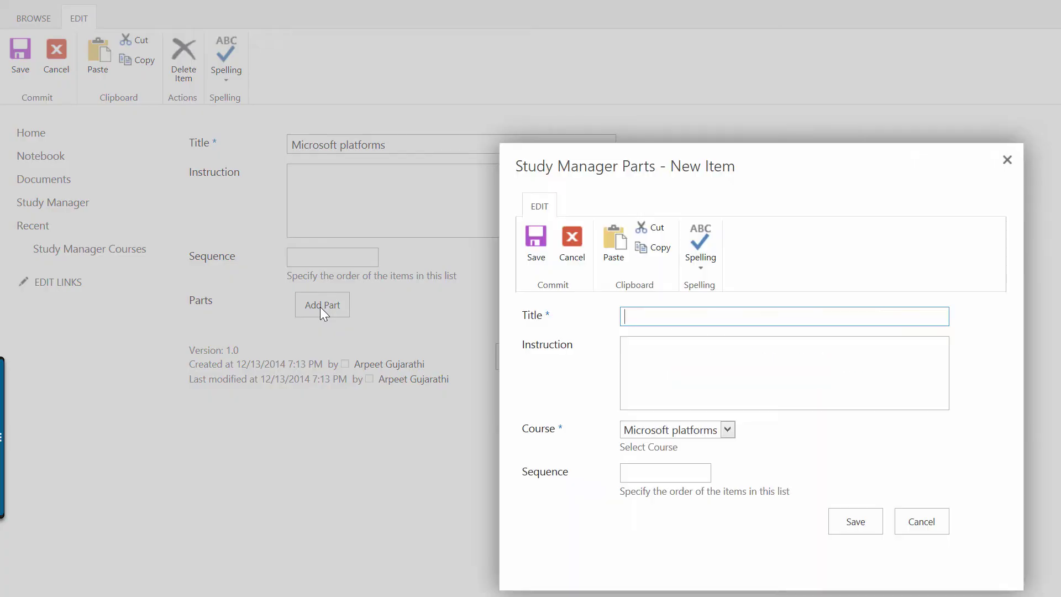
pyautogui.write('Excel')
pyautogui.click(855, 522)
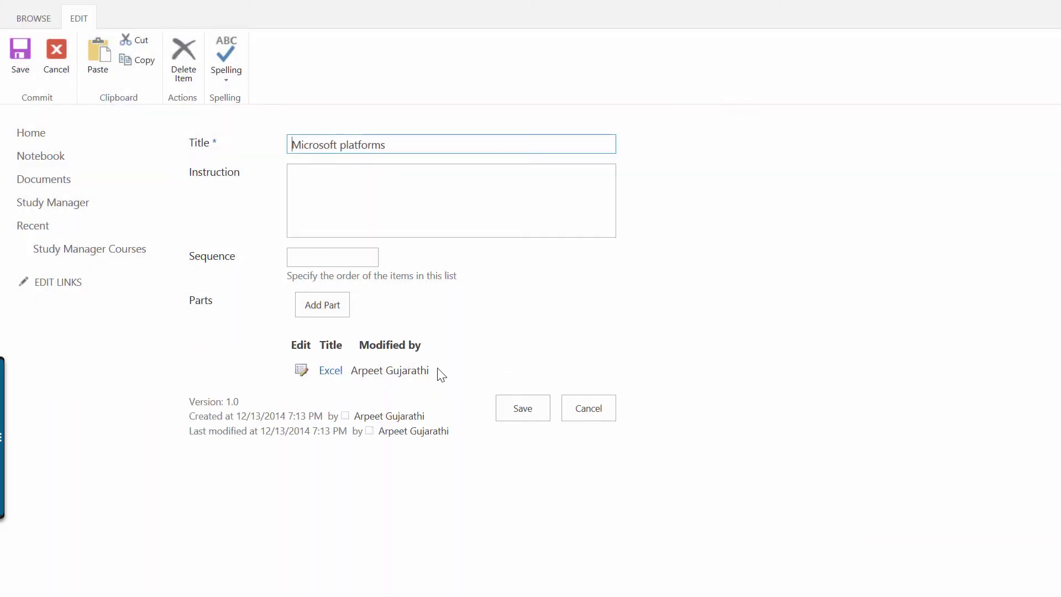
# - Add a chapter titled 'Formulas' under the Excel part
pyautogui.click(305, 377)
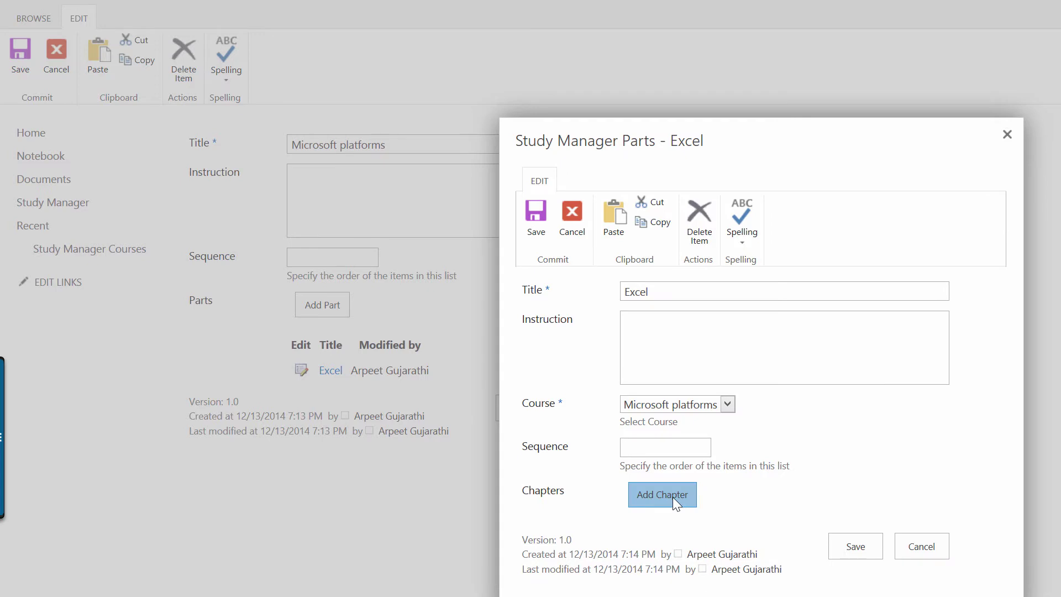
pyautogui.click(673, 496)
pyautogui.write('Formulas')
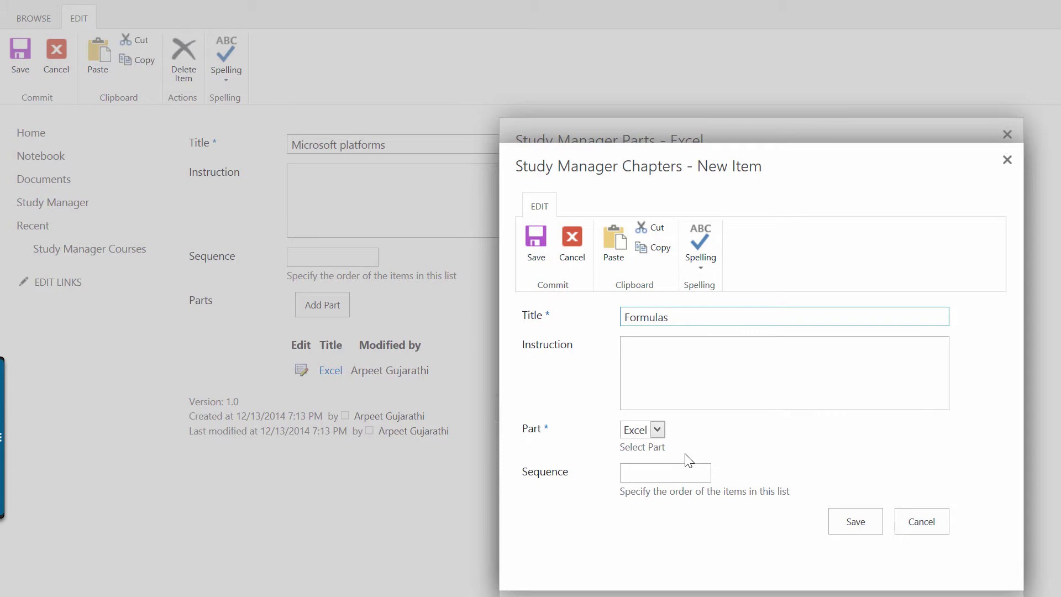
pyautogui.click(851, 521)
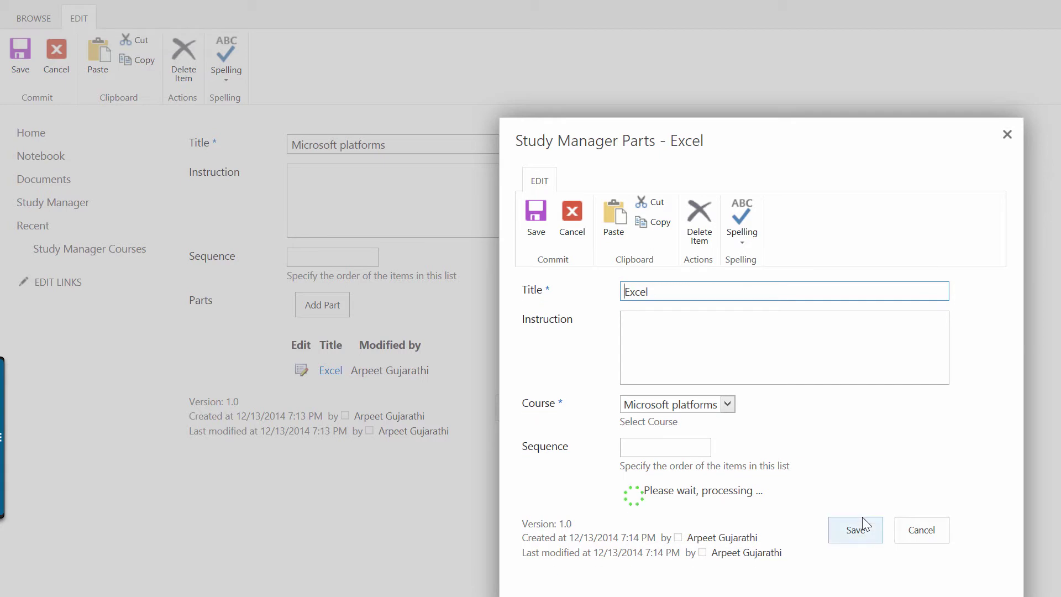
pyautogui.scroll(-2, 923, 457)
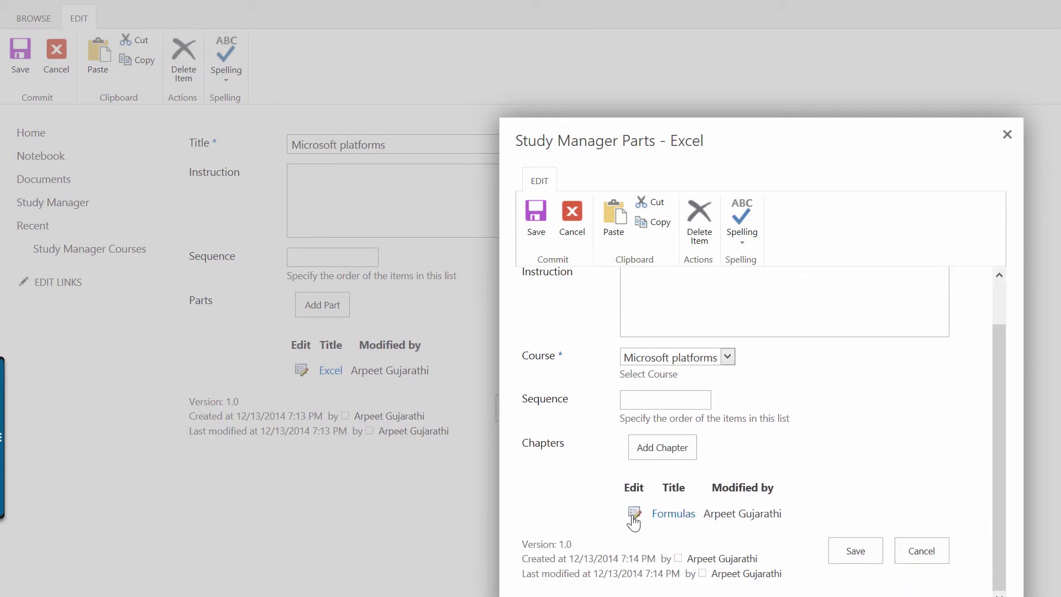
# - Add a new exercise named 'Basics 1' to the Formulas chapter
pyautogui.click(633, 516)
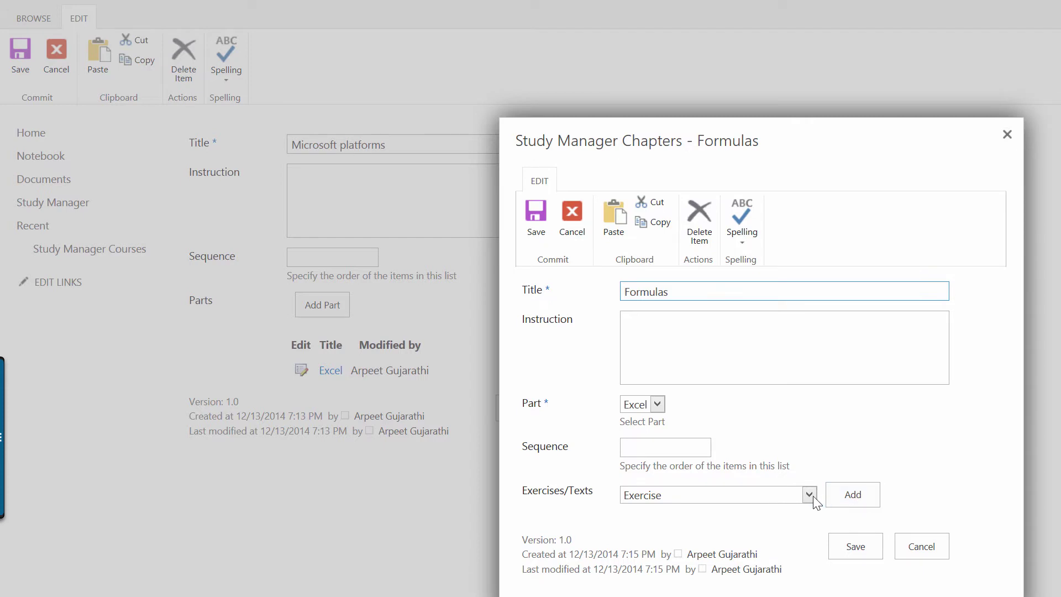
pyautogui.click(810, 495)
pyautogui.click(811, 495)
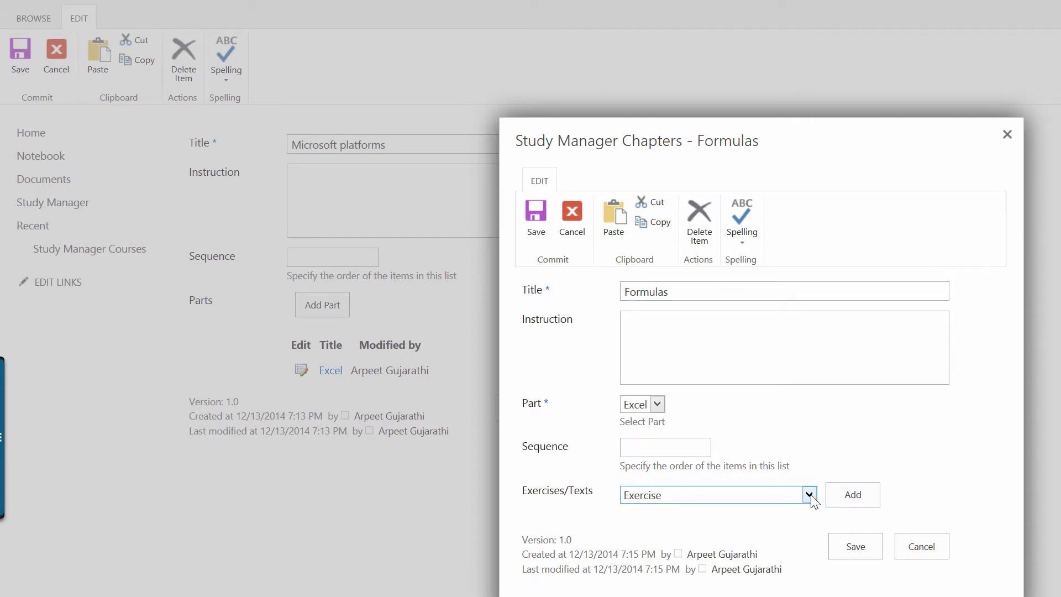
pyautogui.click(851, 497)
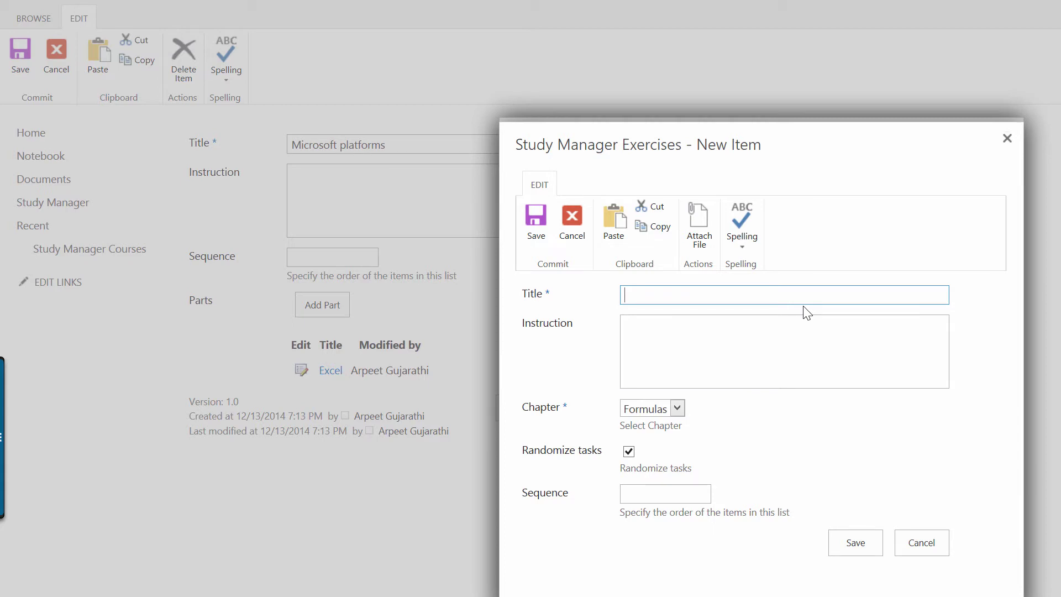
pyautogui.write('Basics 1')
# - Write the instruction 'Watch the demo before your work with the task' and bring up the embed options
pyautogui.click(734, 330)
pyautogui.write('Wat')
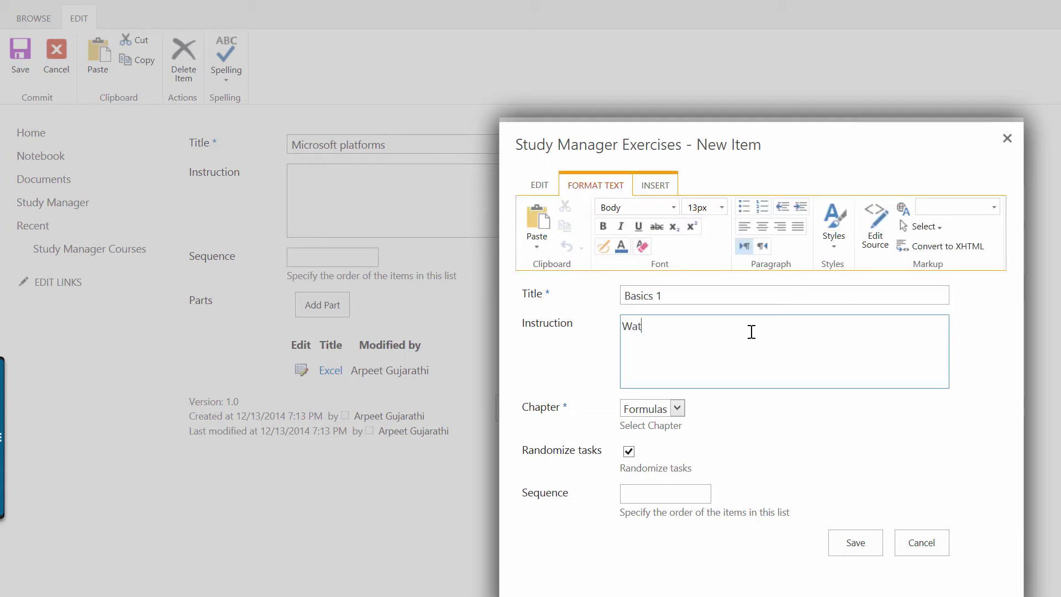
pyautogui.write('ch the demo before your work with')
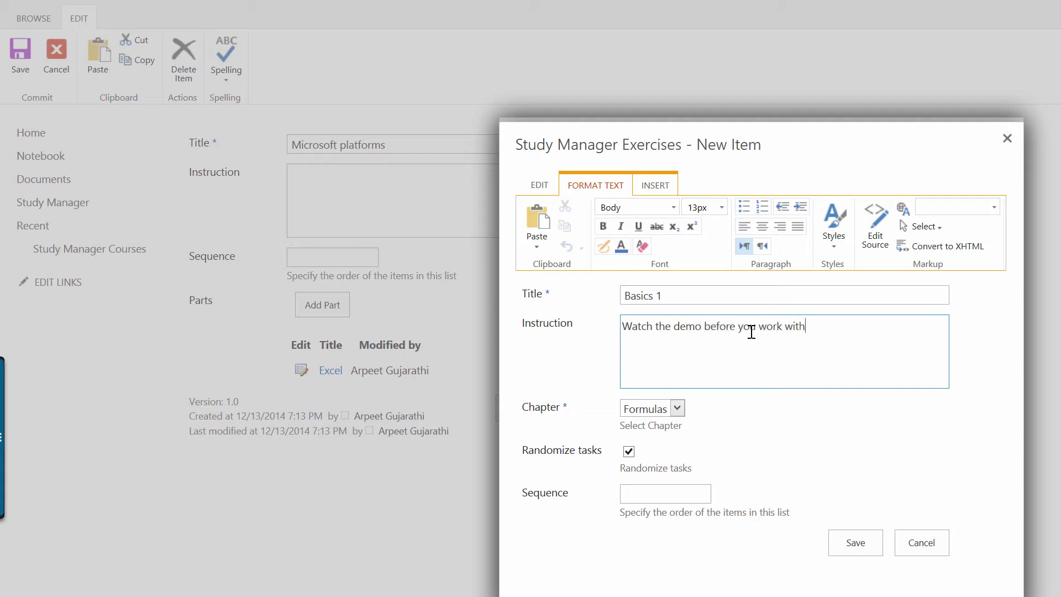
pyautogui.write(' the tasks.')
pyautogui.click(664, 189)
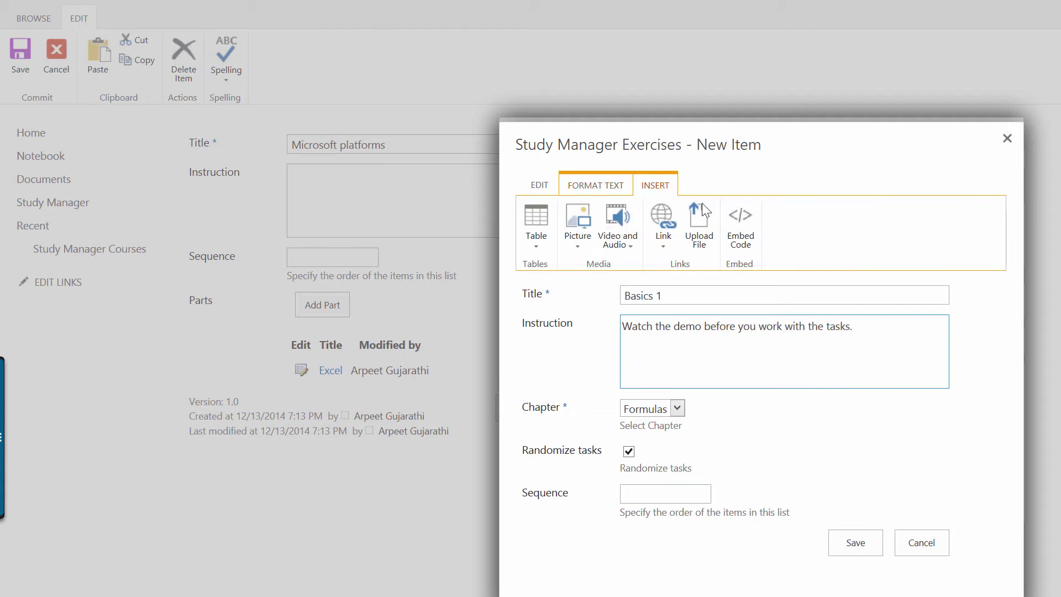
# - Embed the pasted YouTube Excel Formulas video code into the instruction
pyautogui.click(740, 226)
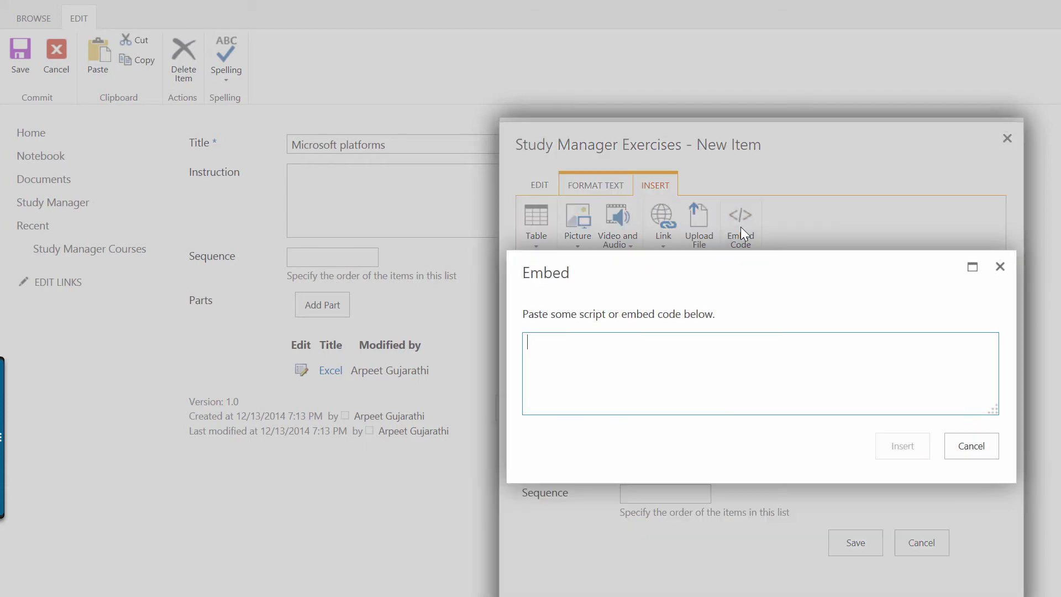
pyautogui.write('<iframe width="640" height="360" src="//www.youtube.com/embed/t0v1Ms6mqmw?list=PLvmwu6WYeFdgfar29YAehbzKoSolt8DZ8" frameborder="0" allowfullscreen></iframe>')
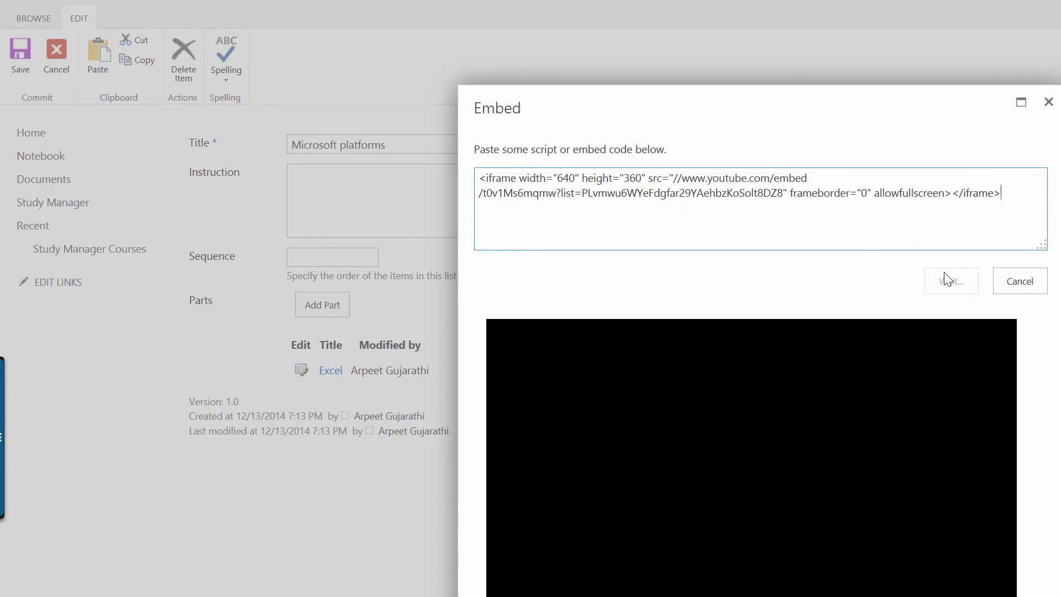
pyautogui.click(950, 280)
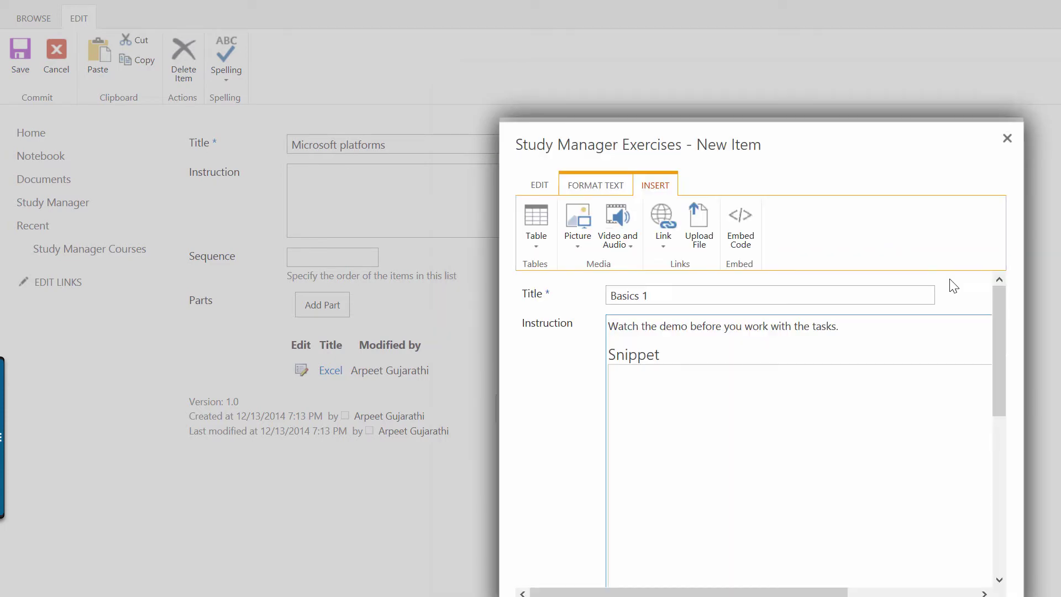
# - Save the Basics 1 exercise and reopen it for editing
pyautogui.scroll(-5, 976, 360)
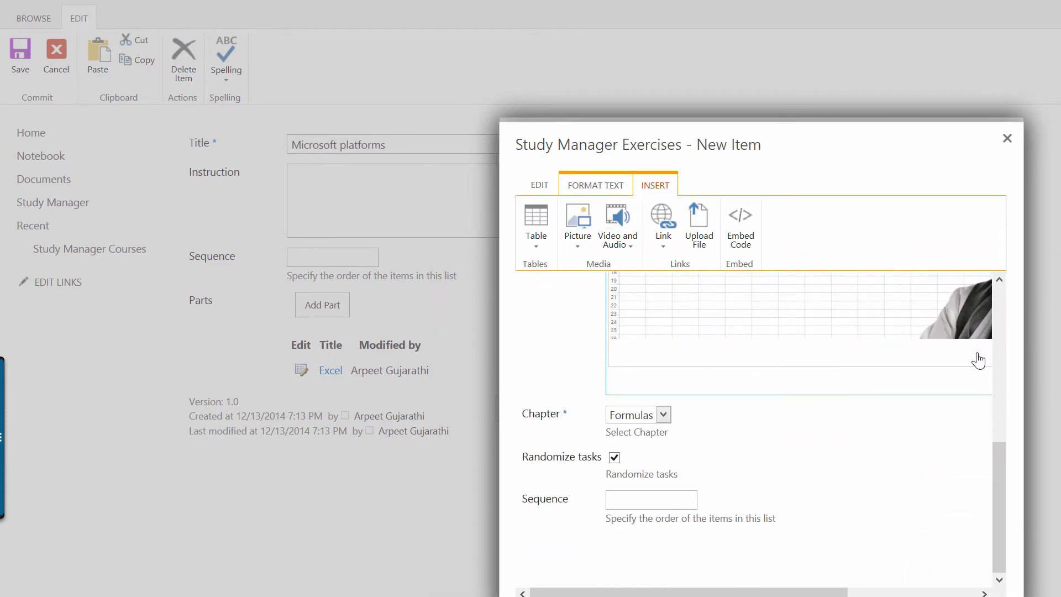
pyautogui.hscroll(3, 939, 453)
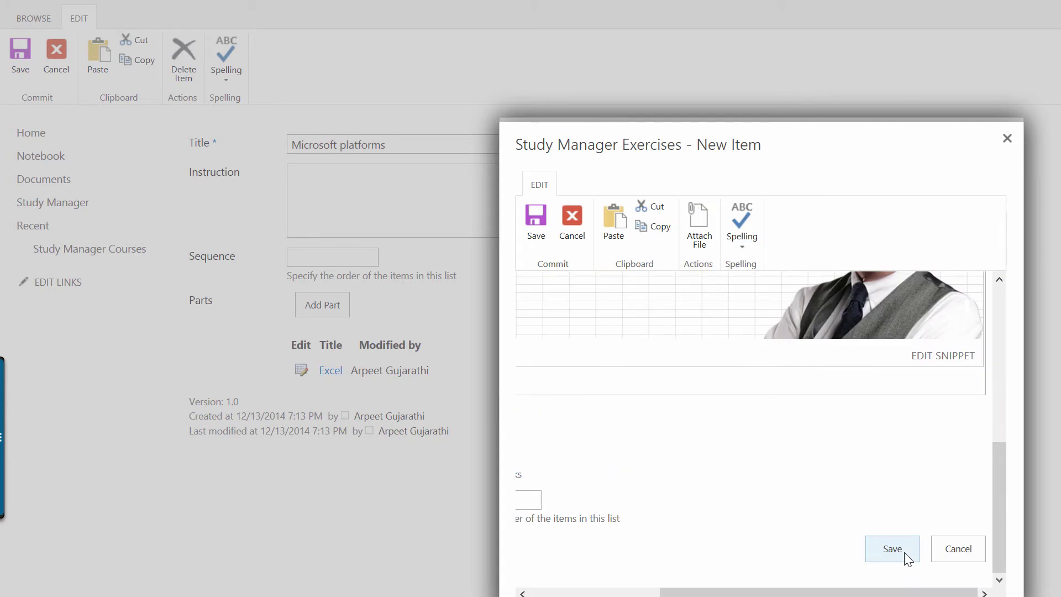
pyautogui.click(904, 552)
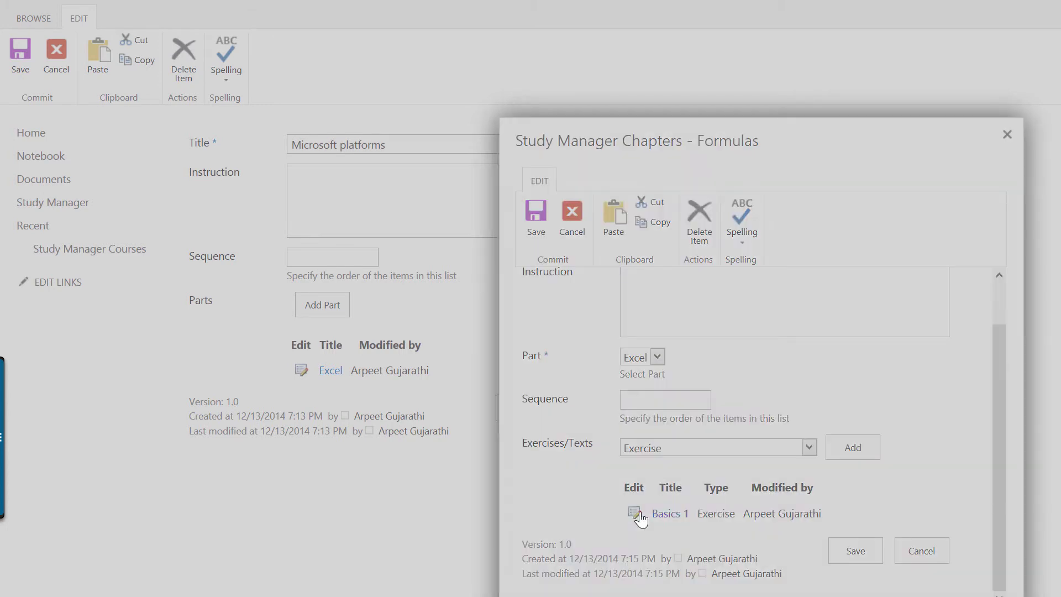
pyautogui.click(639, 514)
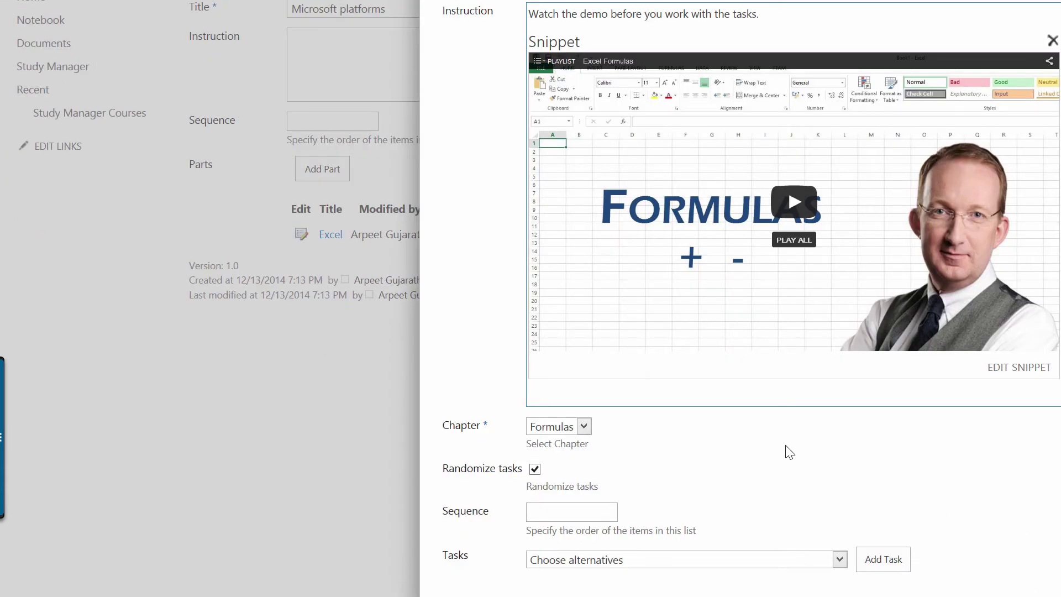
# - Keep Randomize tasks switched on and select Multiple choice as the task type
pyautogui.click(534, 471)
pyautogui.click(536, 471)
pyautogui.scroll(-2, 837, 560)
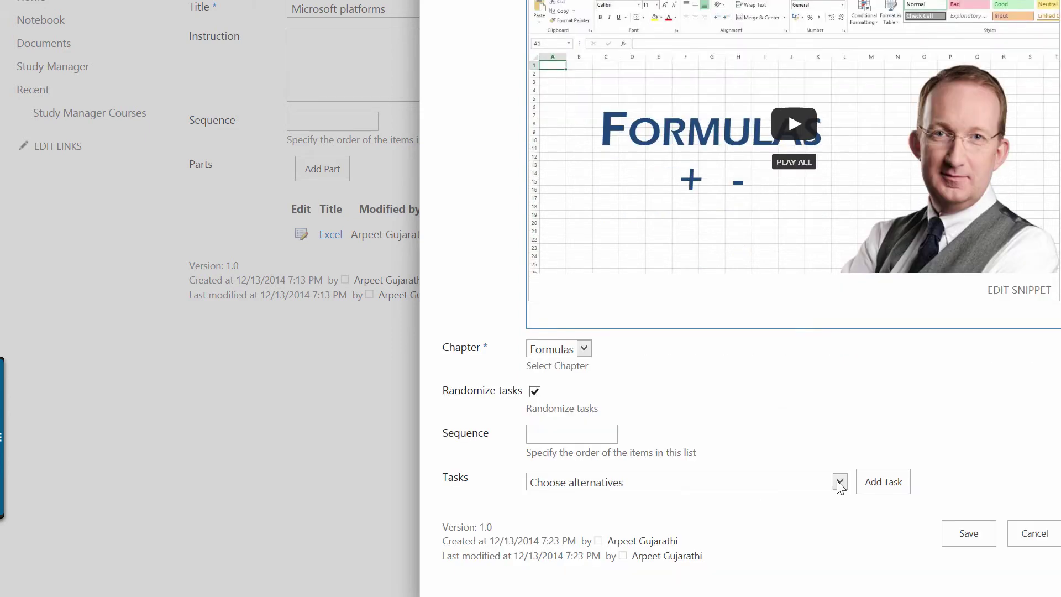
pyautogui.click(839, 482)
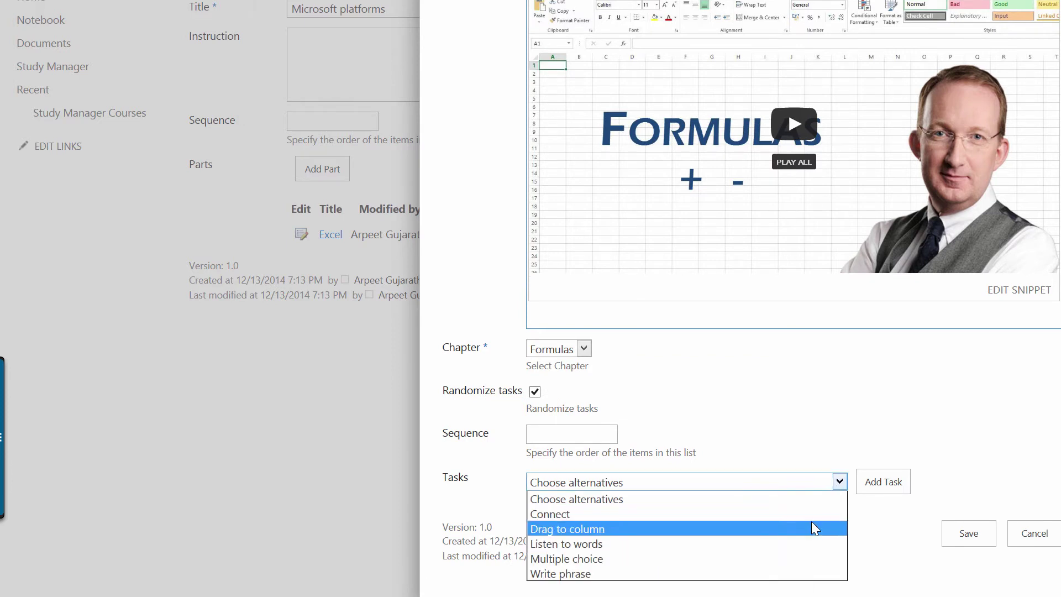
pyautogui.click(770, 558)
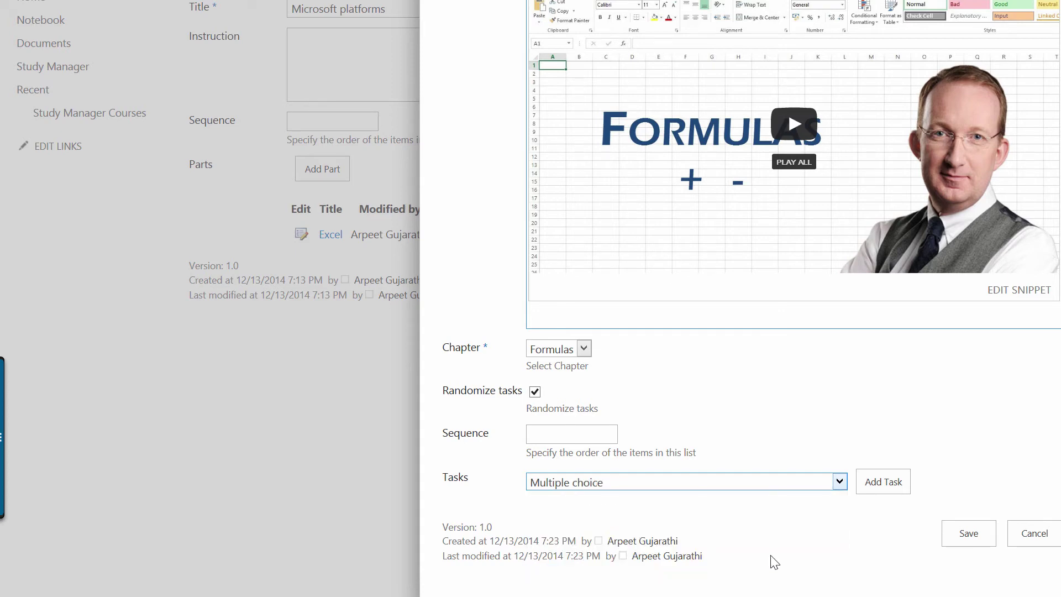
# - Create a Multiple choice task instructing 'Select the correct alternative!' with correct answer 'Numbers are placed to the right in the cell'
pyautogui.click(888, 482)
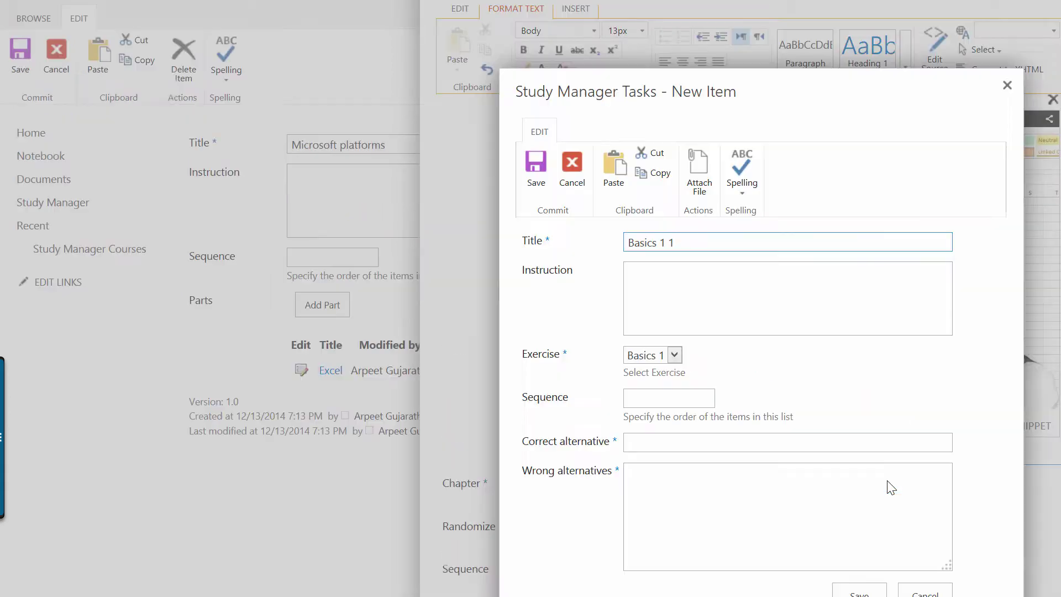
pyautogui.moveTo(857, 87); pyautogui.dragTo(847, 3)
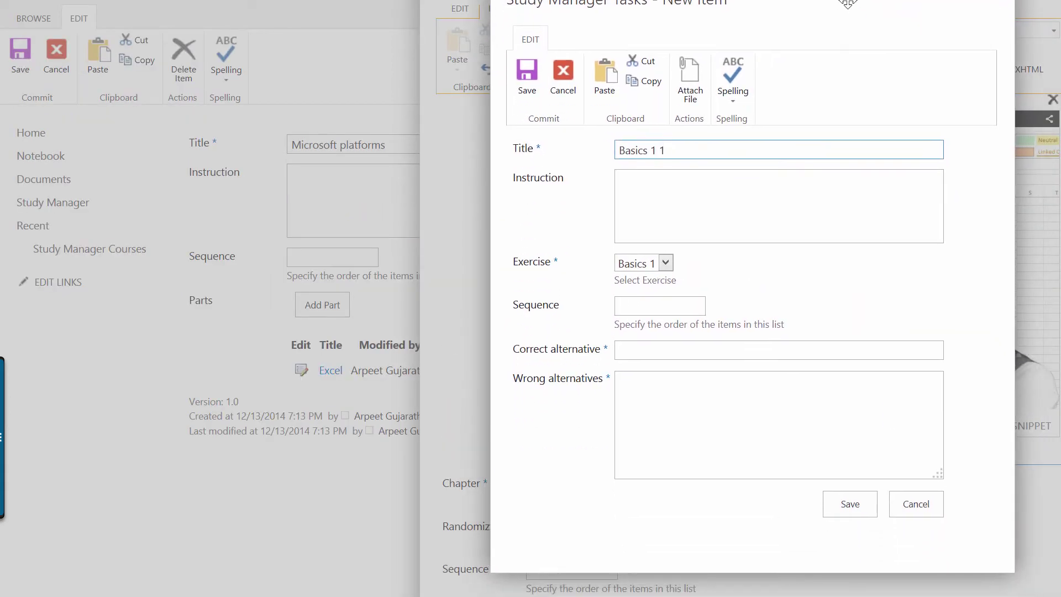
pyautogui.click(694, 180)
pyautogui.write('Select the correct')
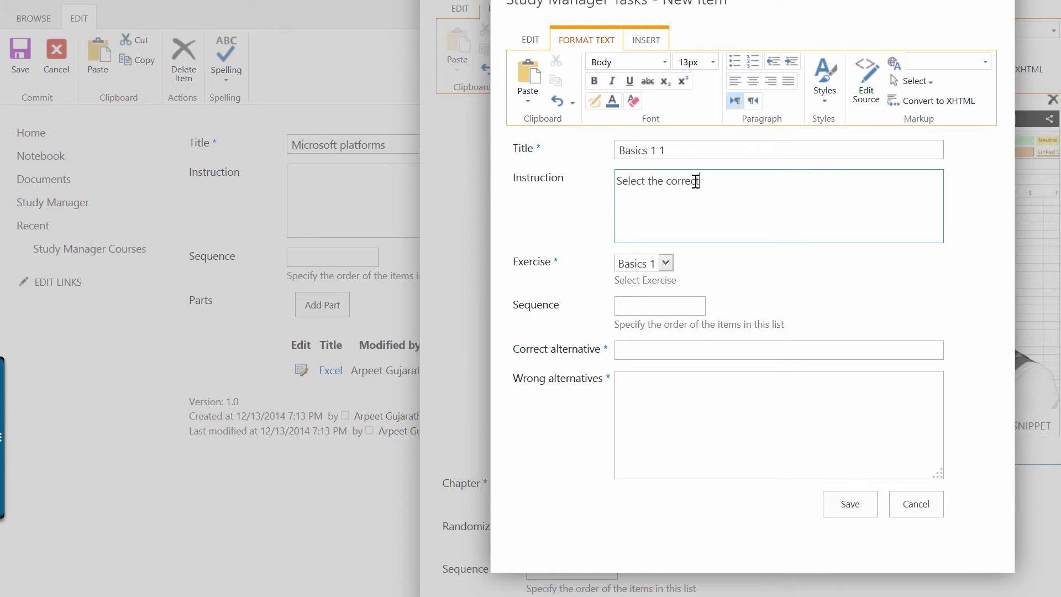
pyautogui.write(' alternative!')
pyautogui.click(688, 350)
pyautogui.write('Numbers are placed to the right')
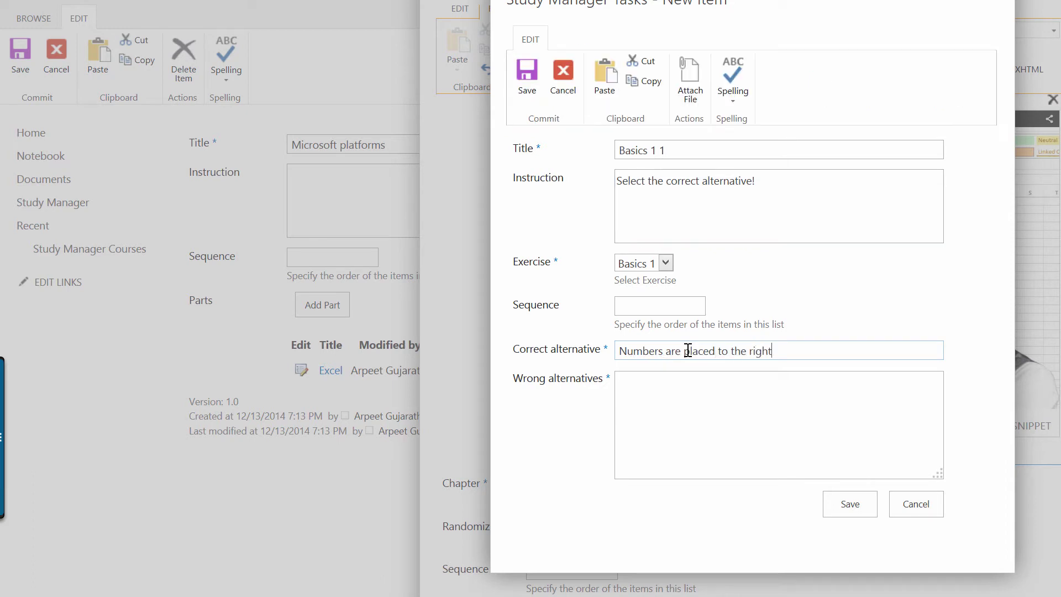
pyautogui.write(' in the cell')
# - Enter the wrong alternatives (numbers left, text right, everything centered) and save the task
pyautogui.click(718, 384)
pyautogui.write('Numbers are placed to the l')
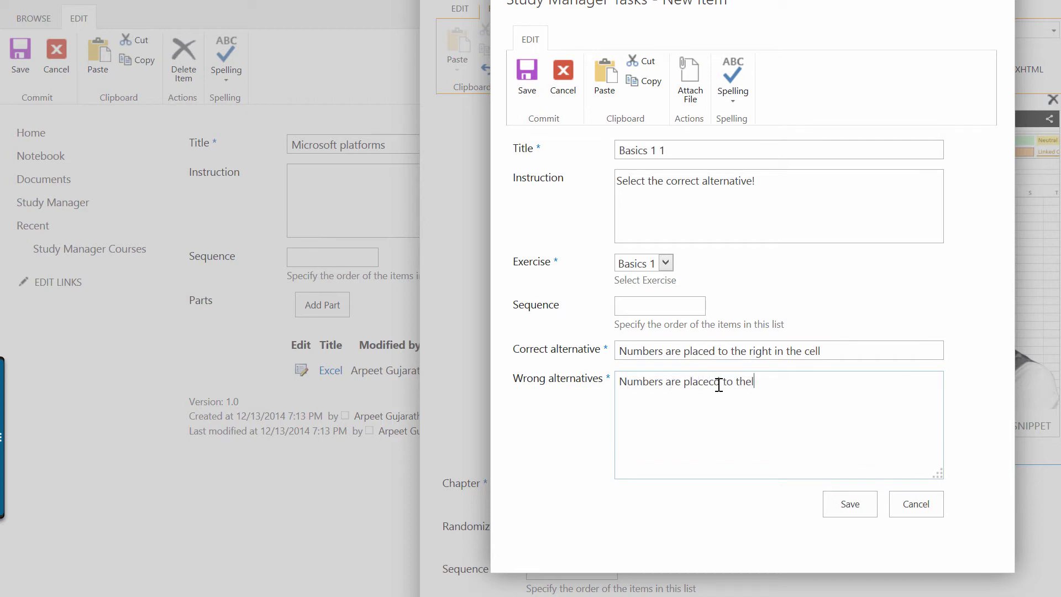
pyautogui.write('eft in the cell Text is p')
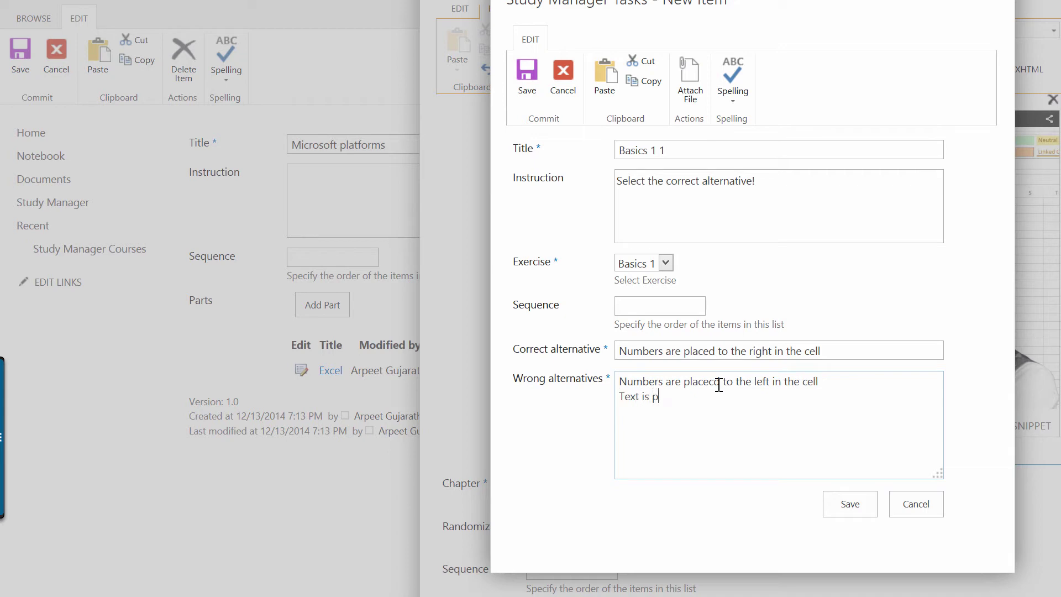
pyautogui.write('laced to the right in the cell')
pyautogui.press('Return')
pyautogui.write('Everyth')
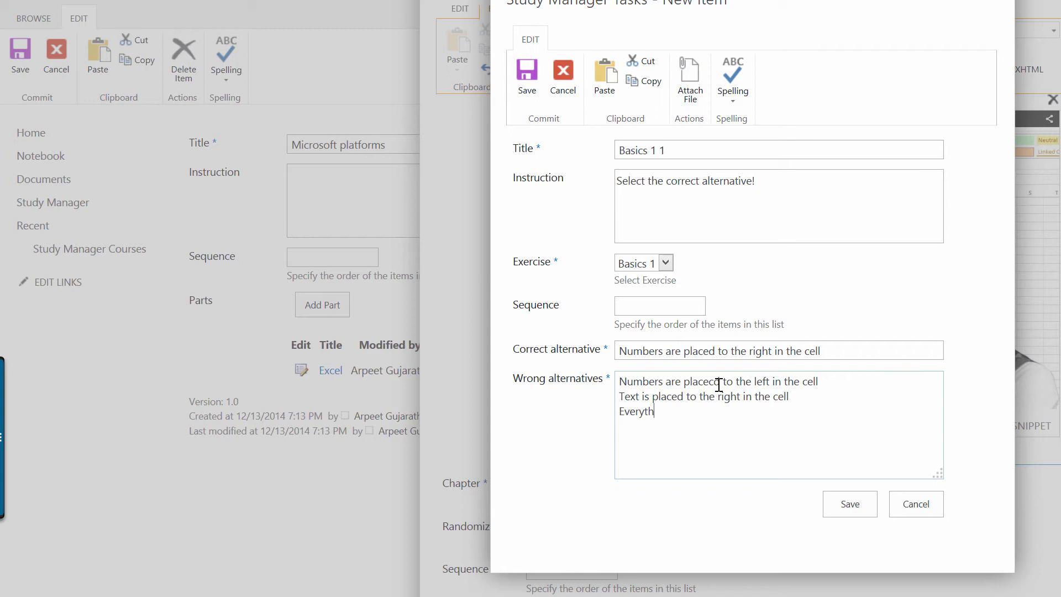
pyautogui.write('ing is centered in the cells.')
pyautogui.click(677, 411)
pyautogui.write('s')
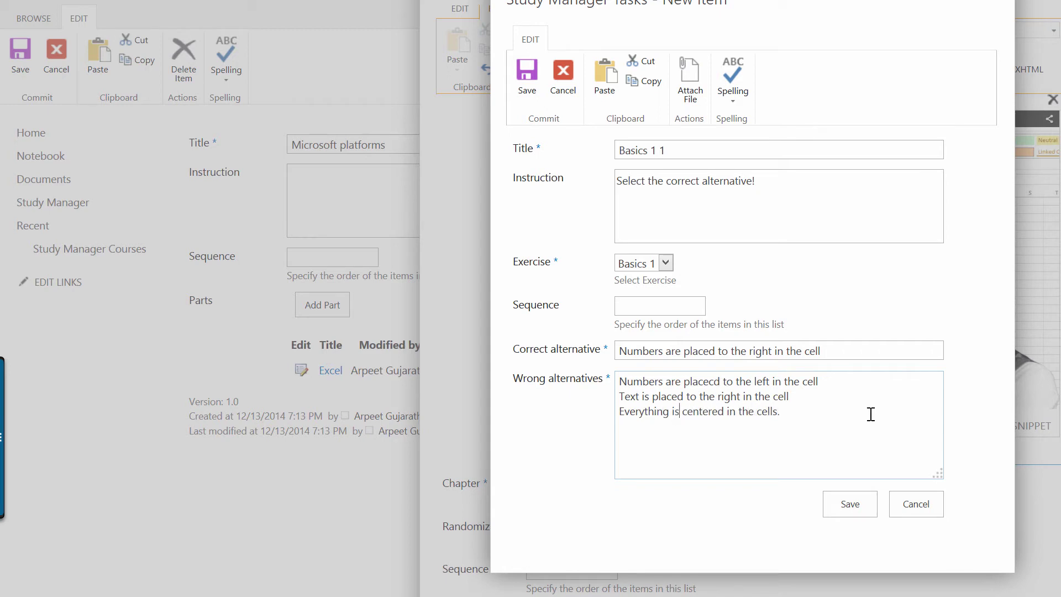
pyautogui.click(848, 508)
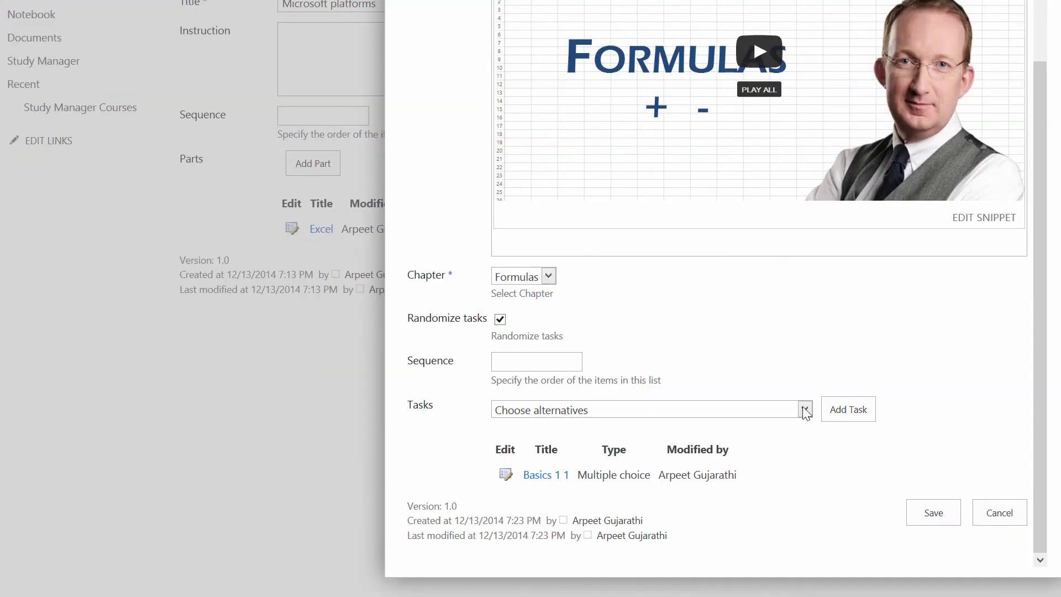
# - Add a Choose alternatives task with instruction 'Click on the correct alternatives!'
pyautogui.click(804, 409)
pyautogui.click(784, 425)
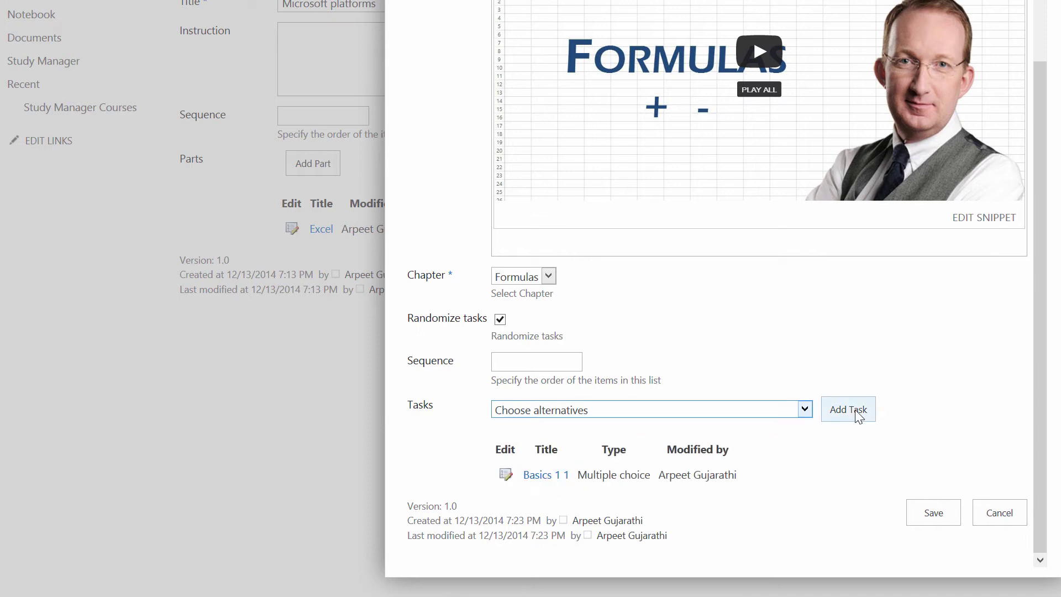
pyautogui.click(857, 416)
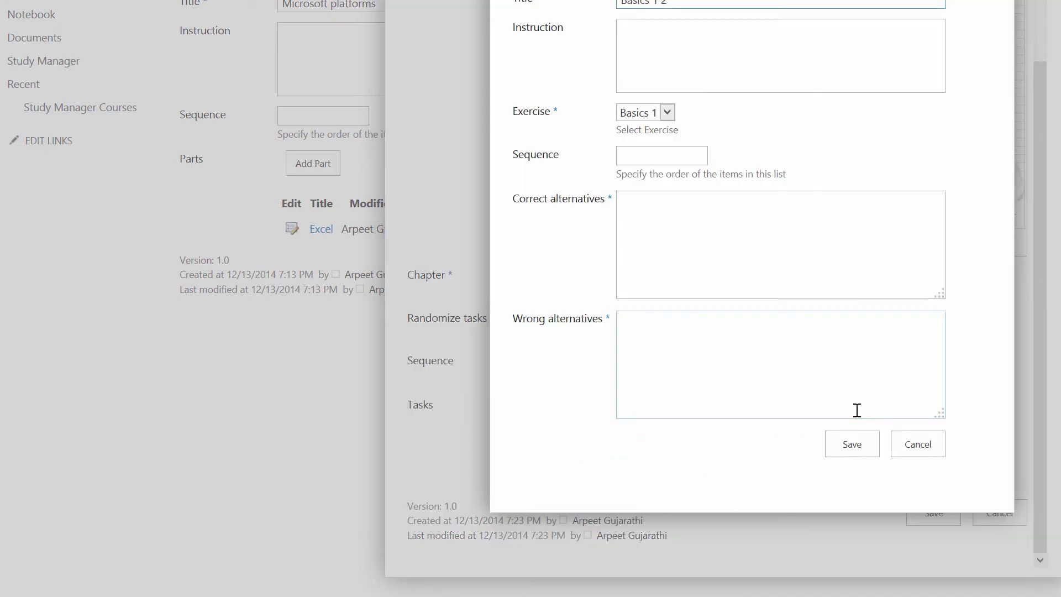
pyautogui.click(656, 39)
pyautogui.write('Click on the')
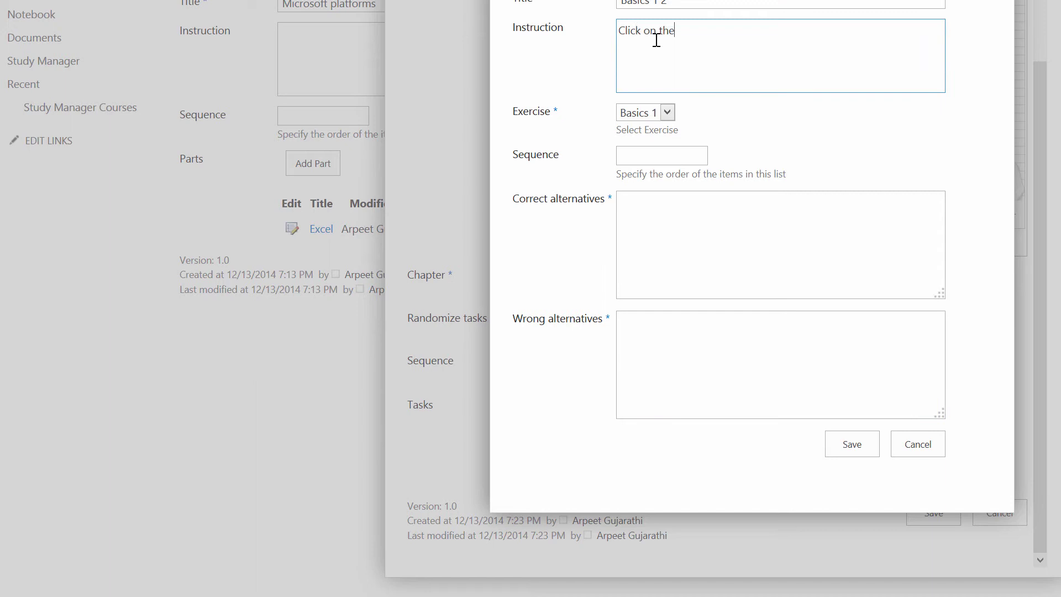
pyautogui.write(' correct alternatives!')
# - Enter correct 'An Excel workbook contains sheets', 'Excel is good at maths' and wrong 'An Exel sheet contains workbooks'
pyautogui.click(888, 200)
pyautogui.write('An Exc')
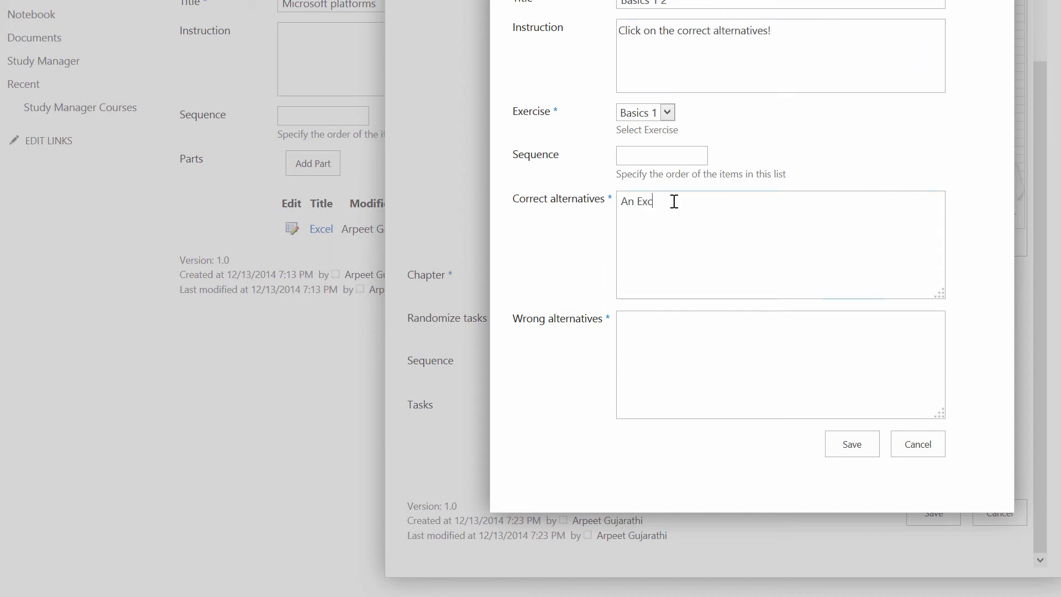
pyautogui.write('el workbook contains sheets')
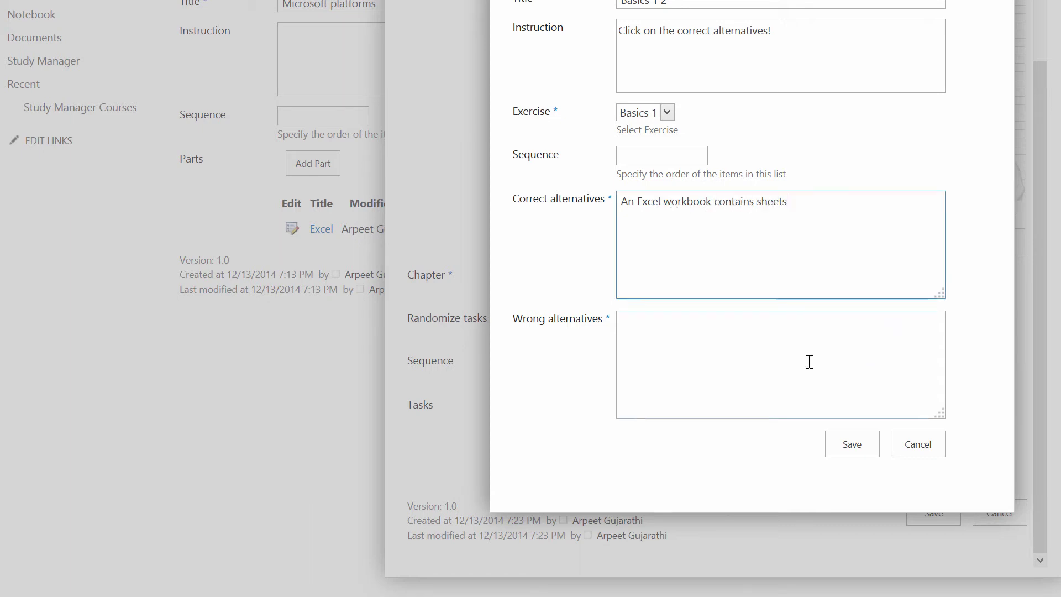
pyautogui.click(785, 348)
pyautogui.write('An Exel sheet')
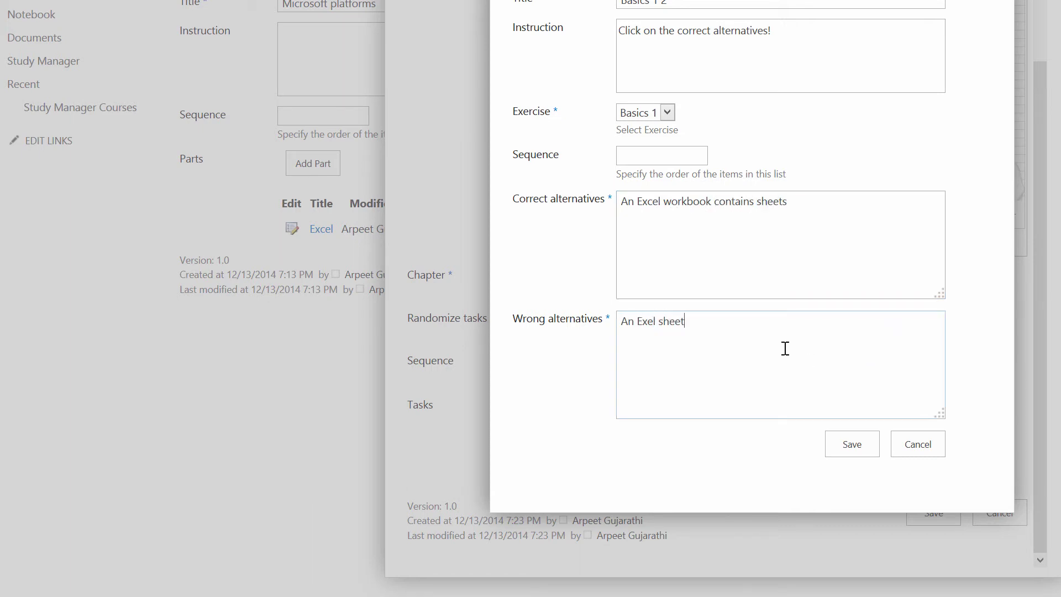
pyautogui.write(' contains workbooks')
pyautogui.click(827, 198)
pyautogui.press('Return')
pyautogui.write('Excel is ')
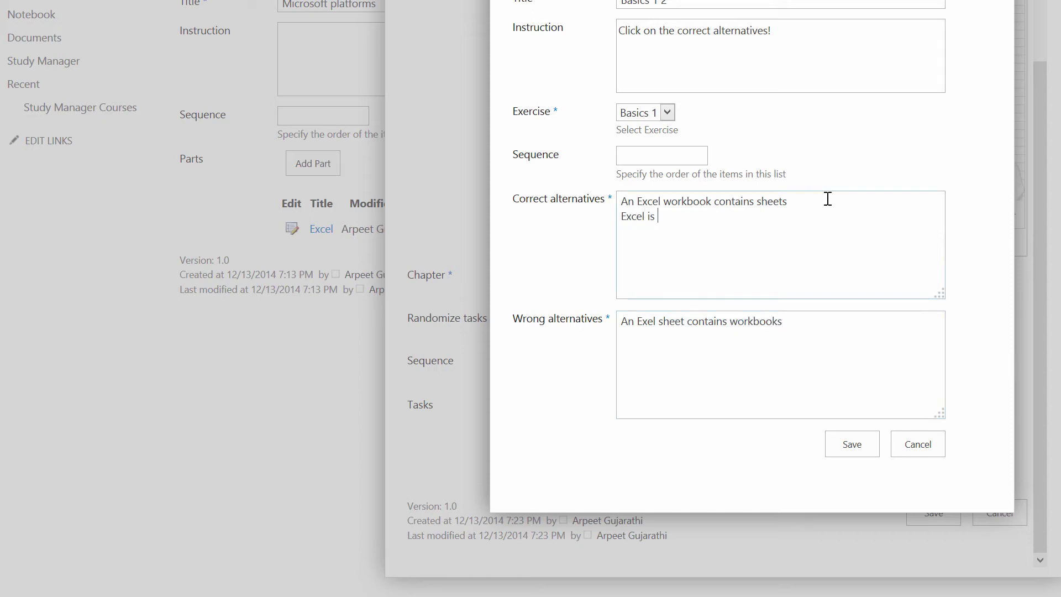
pyautogui.write('good at maths')
# - Add wrong 'Excel is good at spell checking' and correct 'The equals sign tells Excel to calculate'
pyautogui.click(785, 323)
pyautogui.press('Return')
pyautogui.write('Excel is good at spell che')
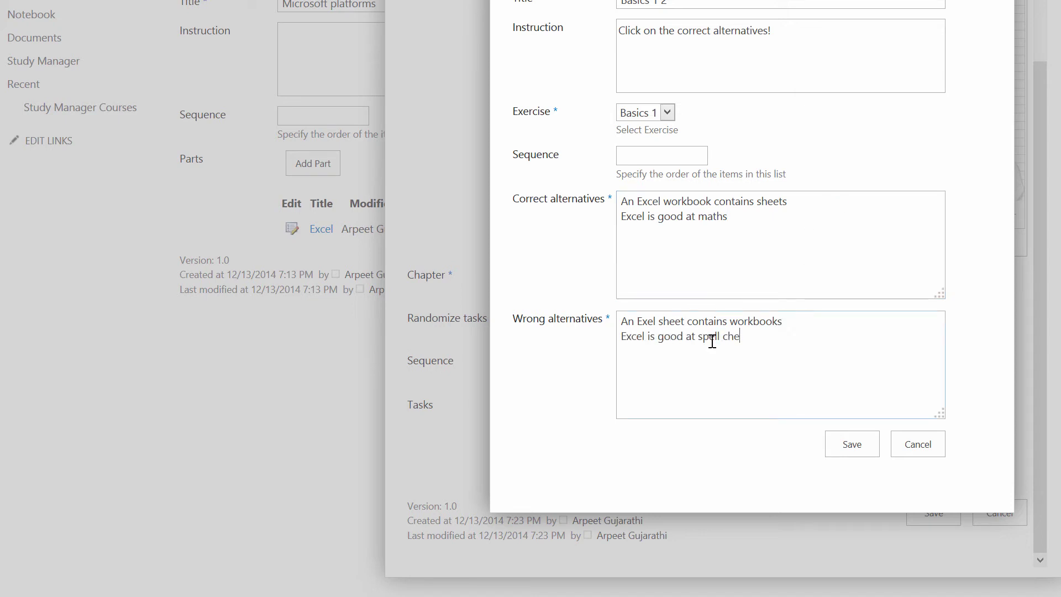
pyautogui.write('cking')
pyautogui.click(760, 217)
pyautogui.press('Return')
pyautogui.write('The equals sign tells E')
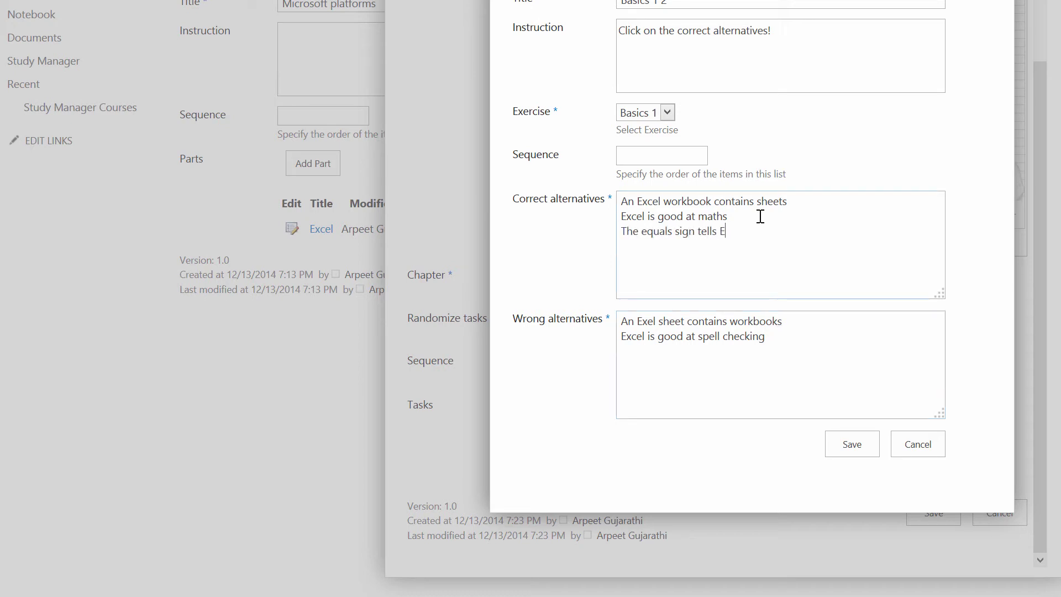
pyautogui.write('xcel to calculate')
# - Save the choose-alternatives task and add a new Connect task to the exercise
pyautogui.click(856, 449)
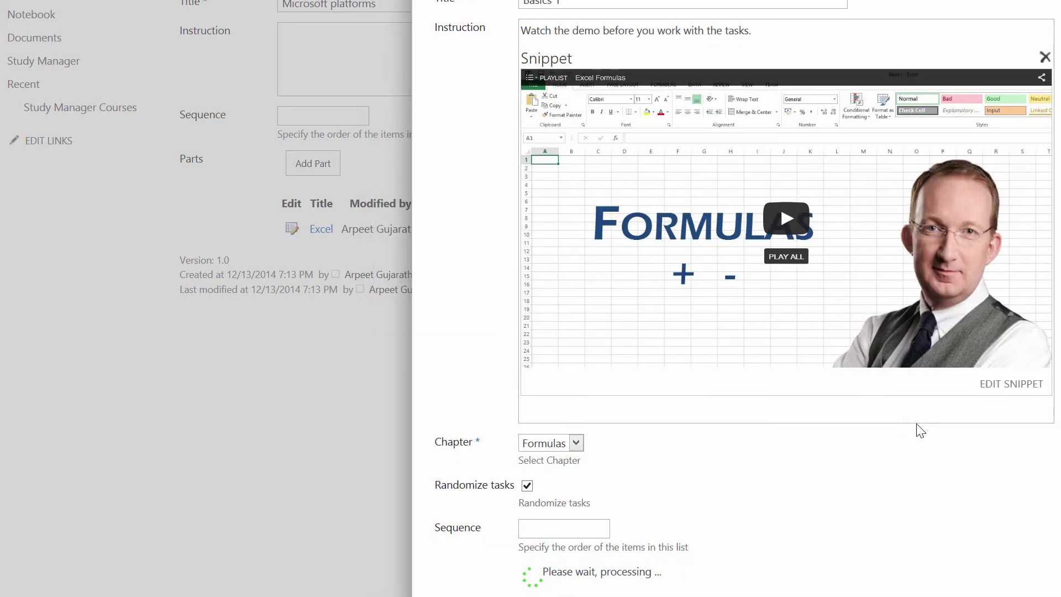
pyautogui.scroll(-3, 920, 431)
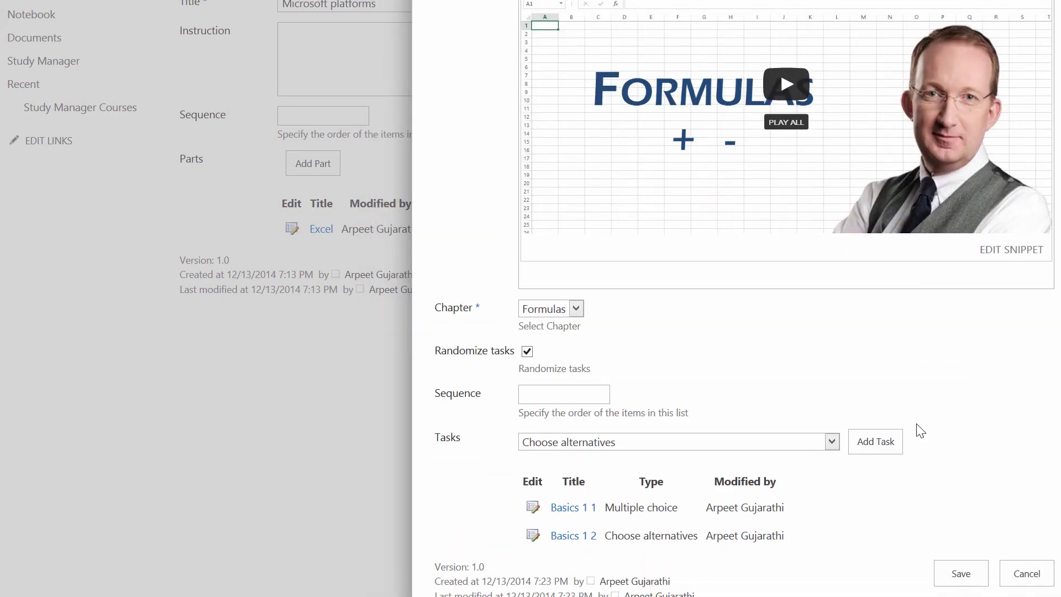
pyautogui.click(831, 418)
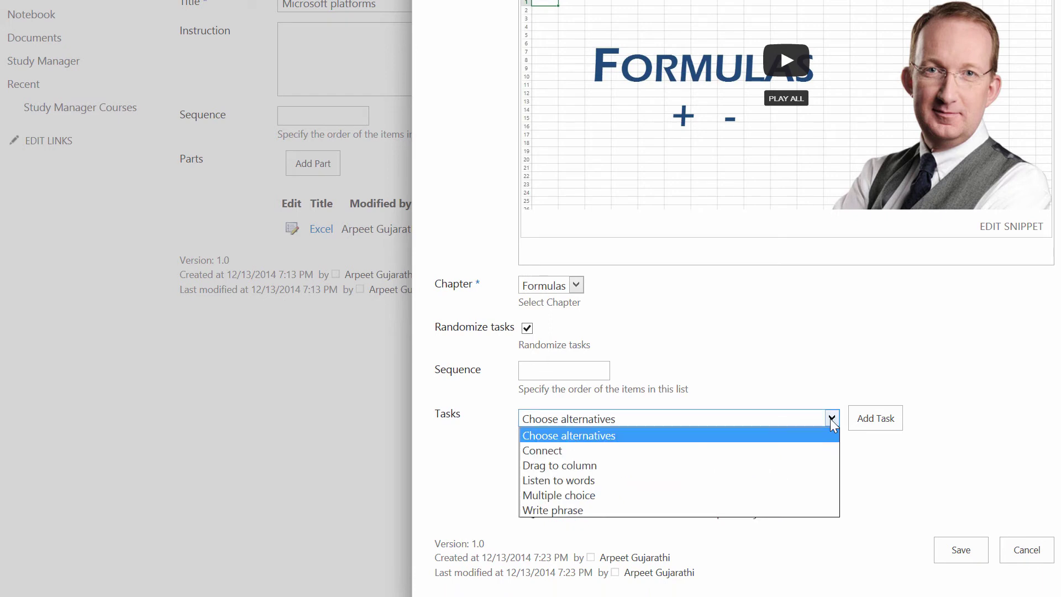
pyautogui.click(802, 450)
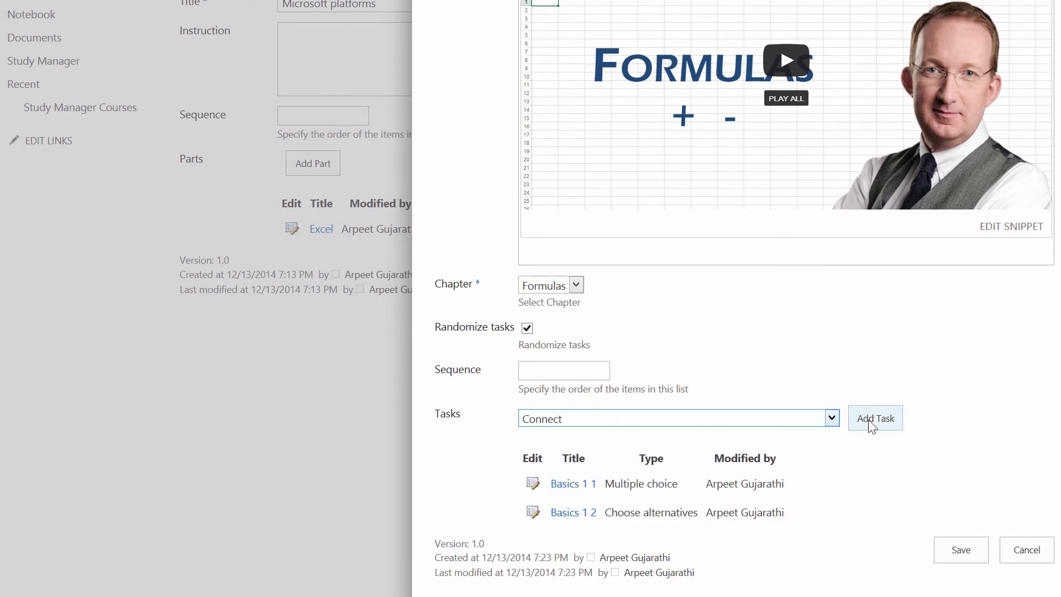
pyautogui.click(867, 419)
# - Enter the instruction 'Fnish the sentences on the left side by dragging…' and pair 'In Excel each cell' with 'has a name'
pyautogui.click(697, 40)
pyautogui.write('F')
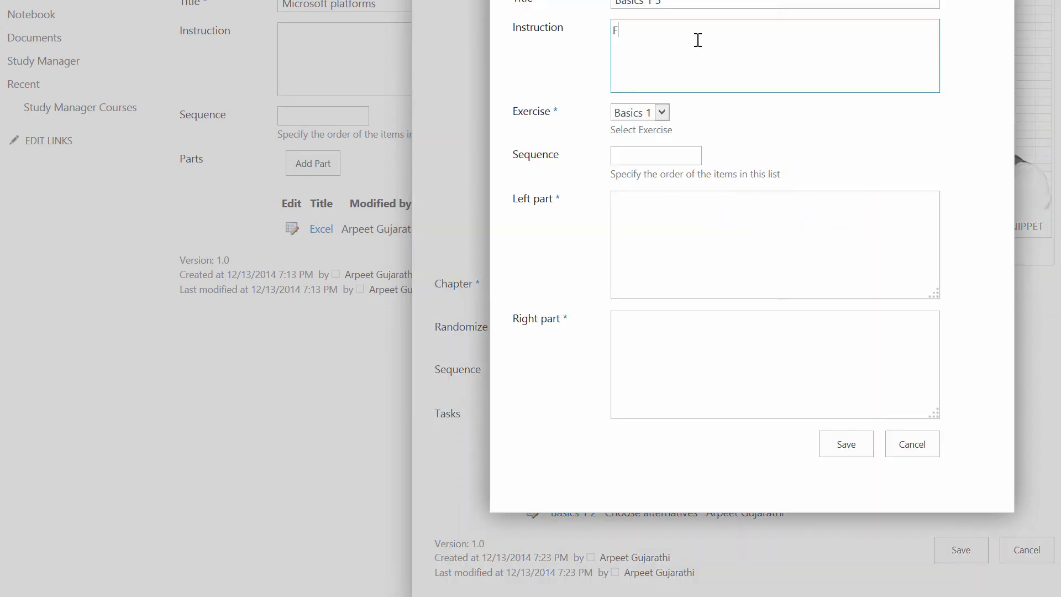
pyautogui.write('nish the sentences on the left side')
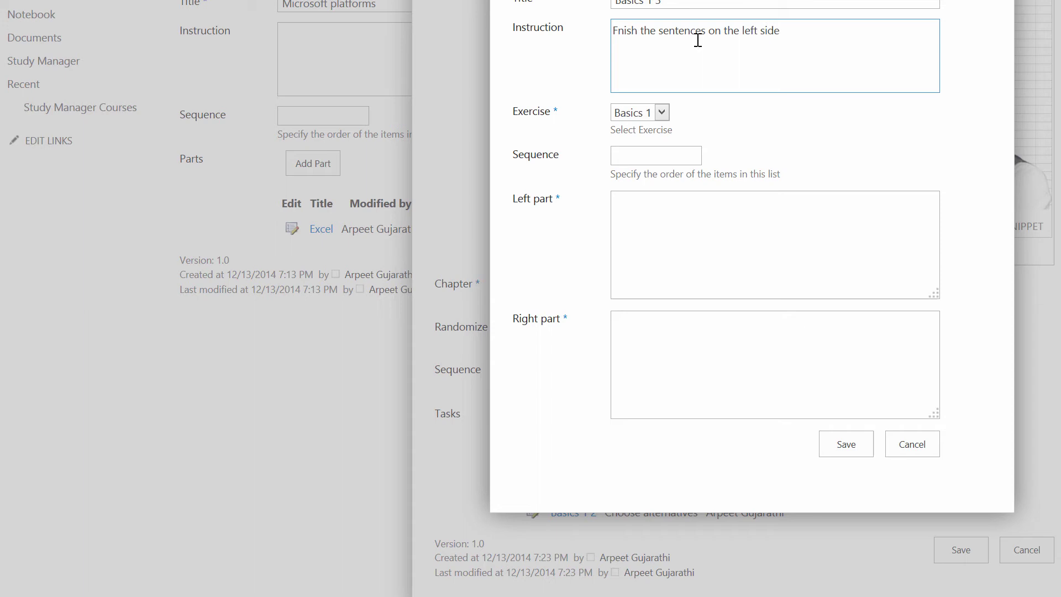
pyautogui.write(' by dragging the correct ')
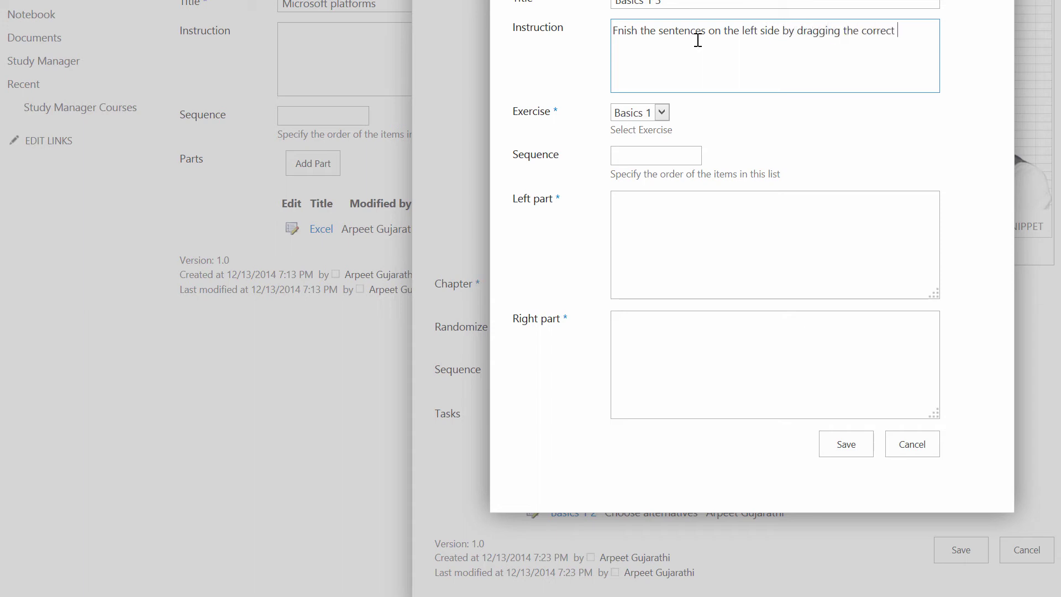
pyautogui.write('part on the right side to it.')
pyautogui.click(799, 195)
pyautogui.write('In Excel each')
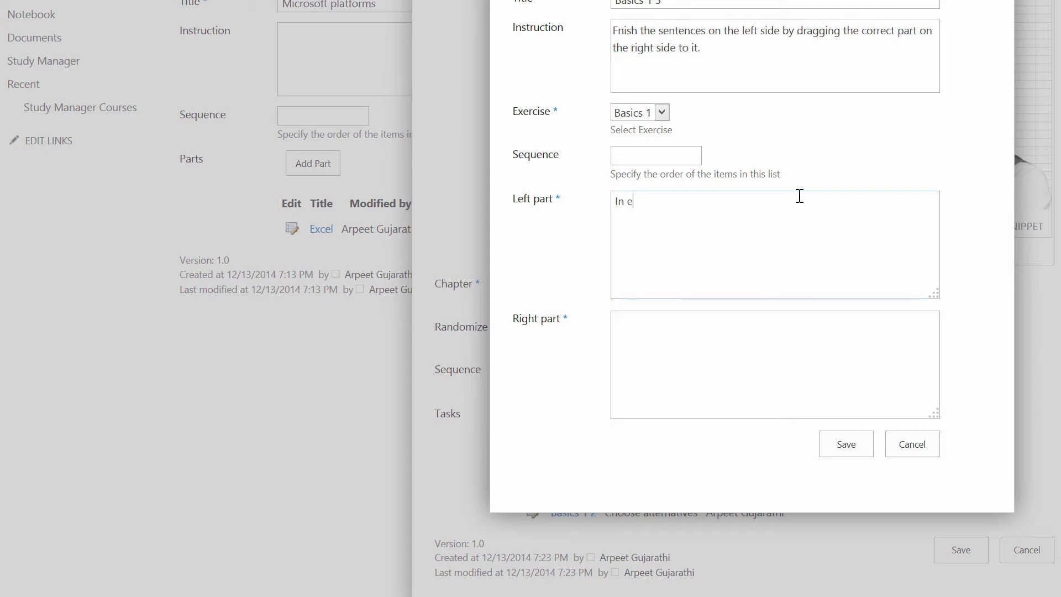
pyautogui.write(' cell')
pyautogui.click(752, 324)
pyautogui.write('has a name.')
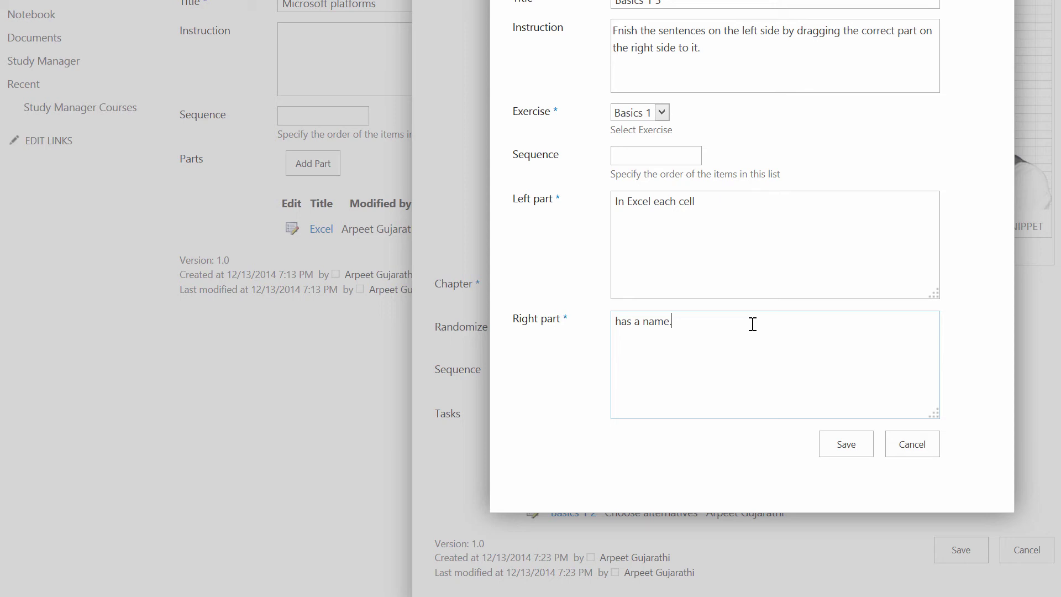
# - Add the second pair: 'You should use references' with 'to tell Excel what to calculate.'
pyautogui.click(741, 191)
pyautogui.press('Return')
pyautogui.write('You should use')
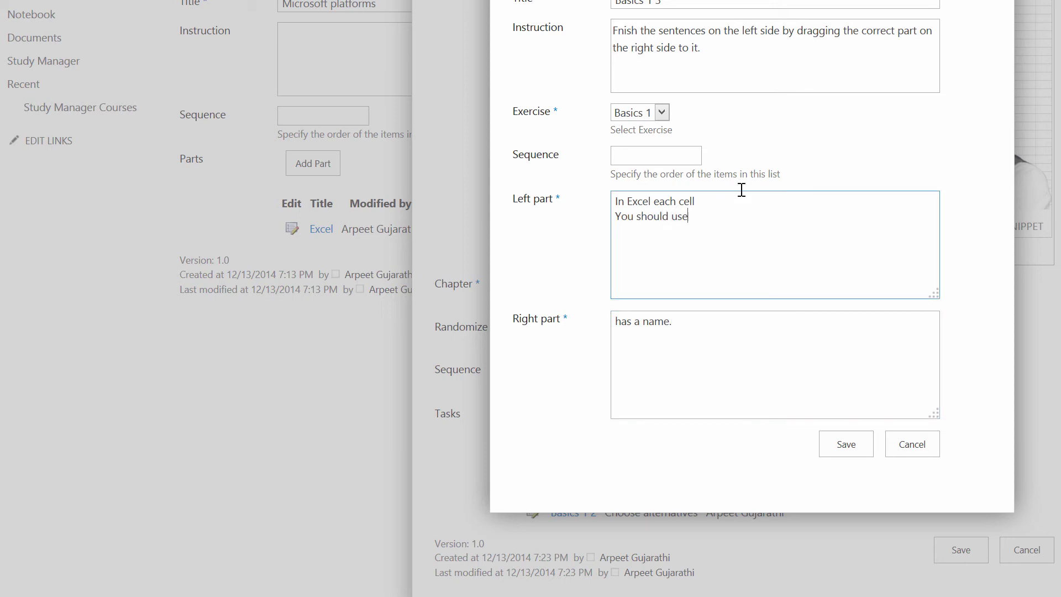
pyautogui.write(' references')
pyautogui.click(689, 326)
pyautogui.press('Return')
pyautogui.write('to tell ')
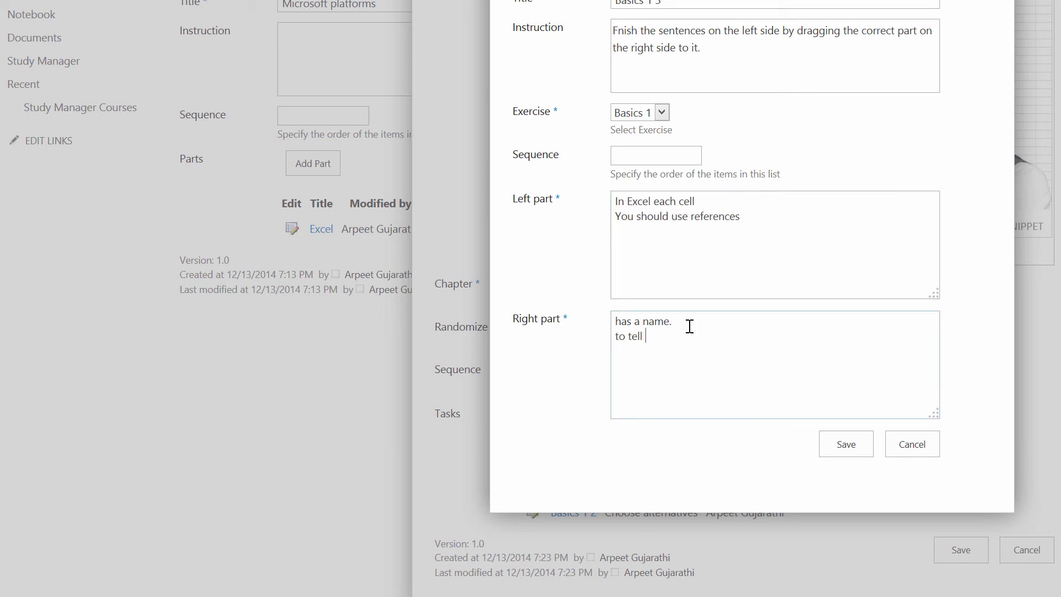
pyautogui.write('Excel what to calculate.')
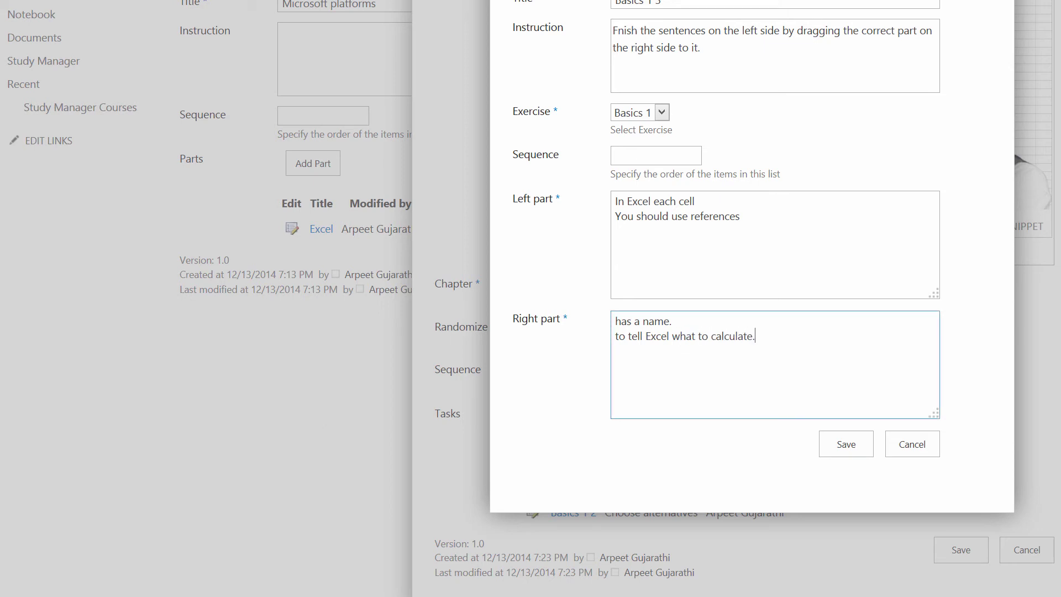
# - Add 'The advantage of using formulas is that calculations' with 'are updated each time a cell is changed.' and save
pyautogui.click(761, 211)
pyautogui.press('Return')
pyautogui.write('The advant')
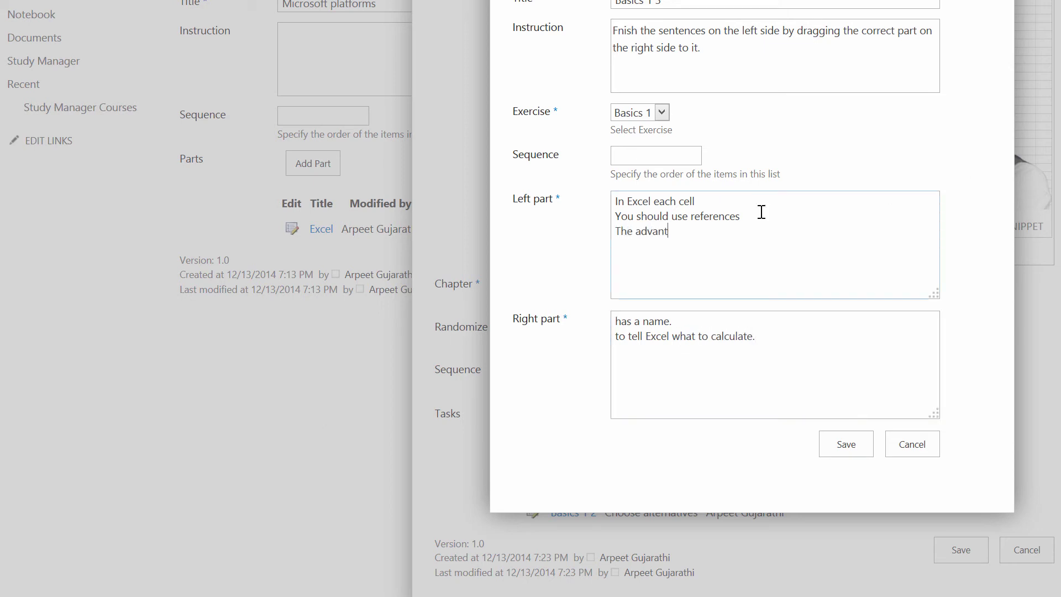
pyautogui.write('age of using formulas')
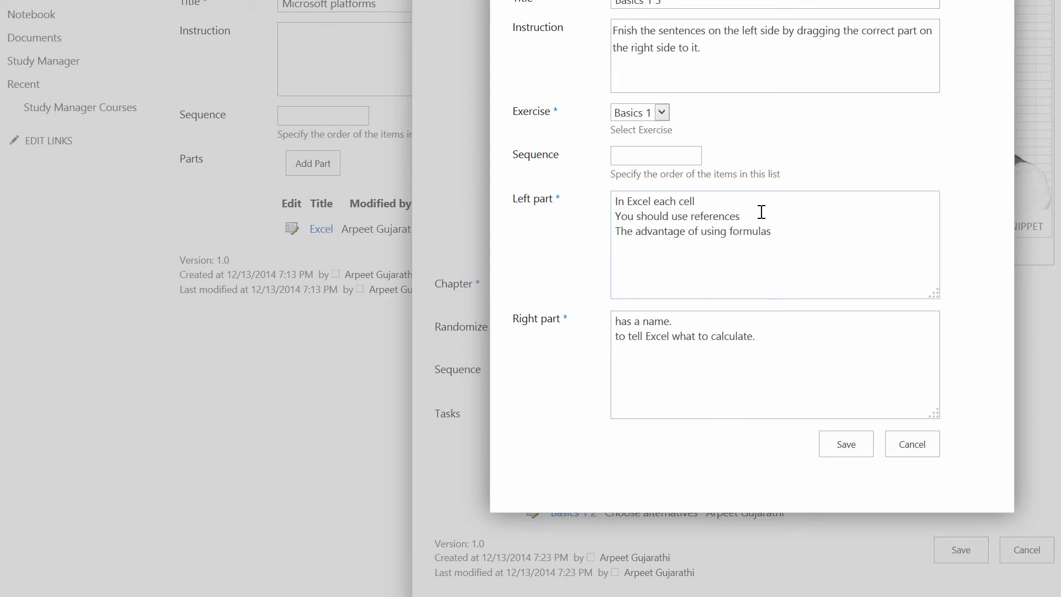
pyautogui.write(' is that calculations')
pyautogui.click(653, 353)
pyautogui.write('are')
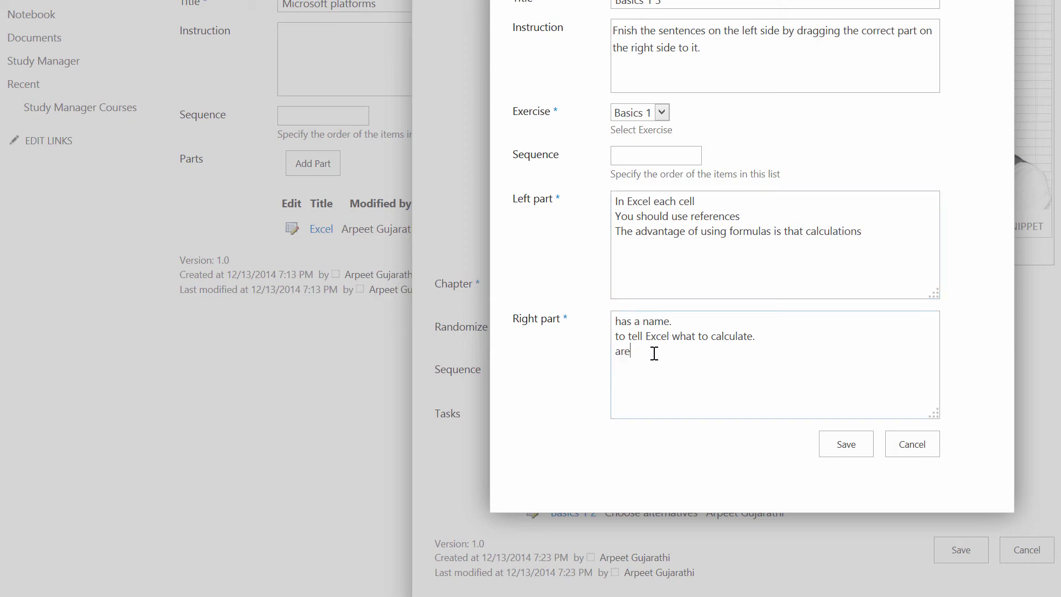
pyautogui.write(' updated each time a cel')
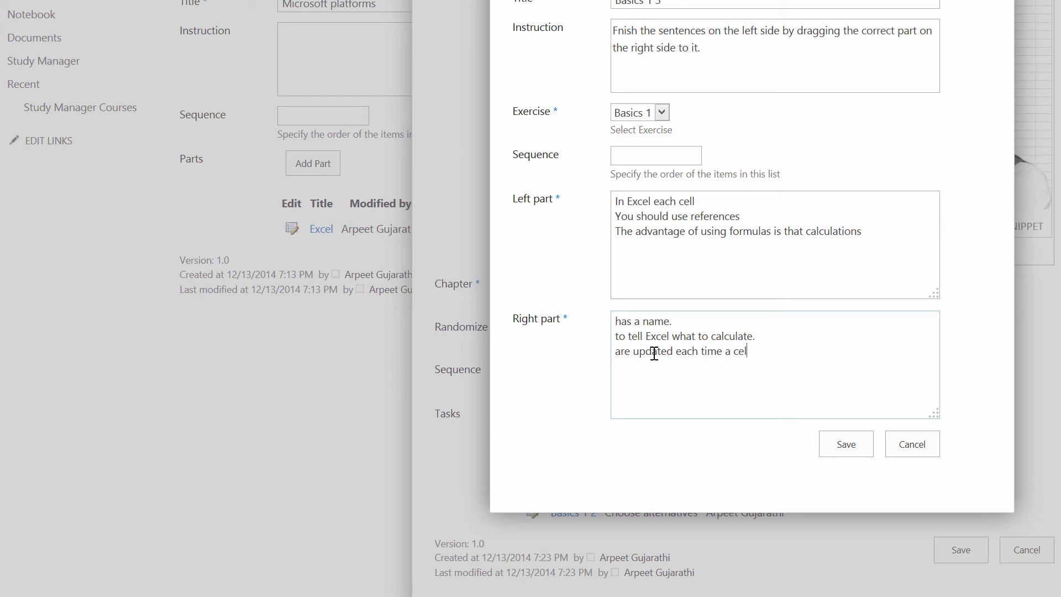
pyautogui.write('l is changed.')
pyautogui.click(860, 452)
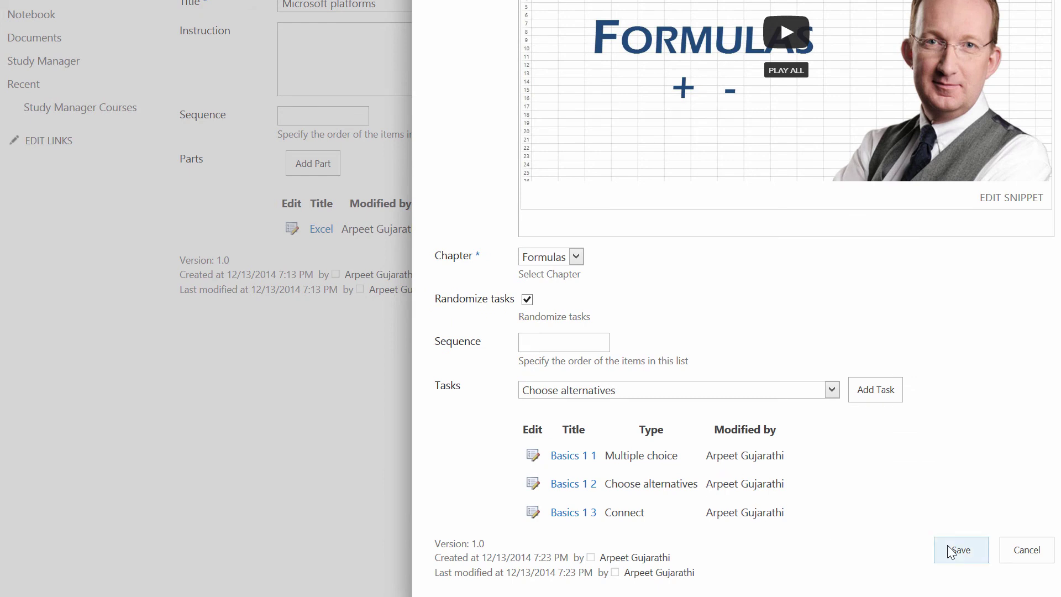
# - Save the Basics 1 exercise, the Formulas chapter and the Microsoft platforms course in turn
pyautogui.click(949, 548)
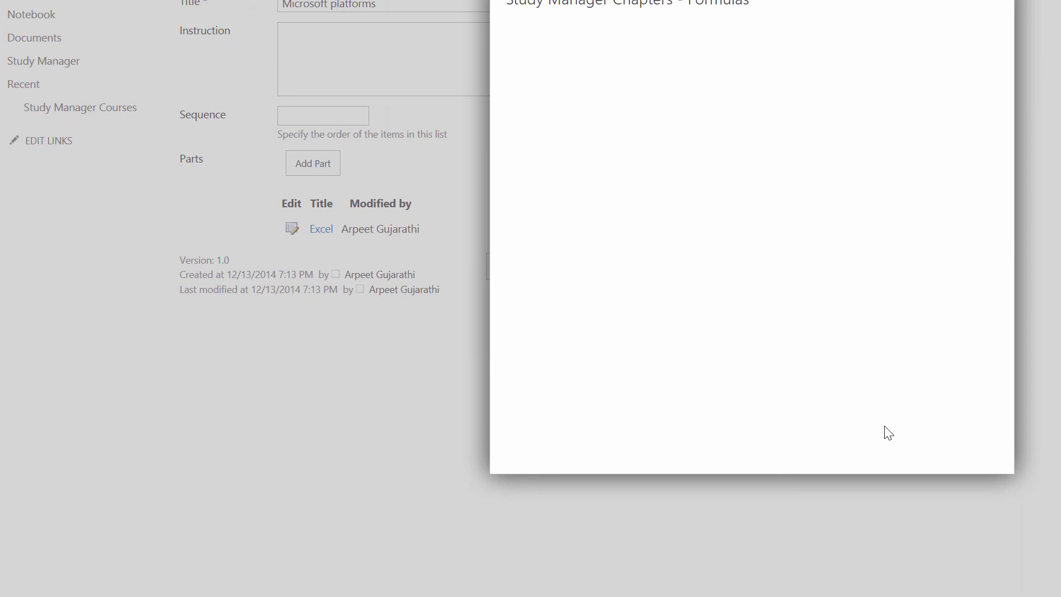
pyautogui.click(847, 365)
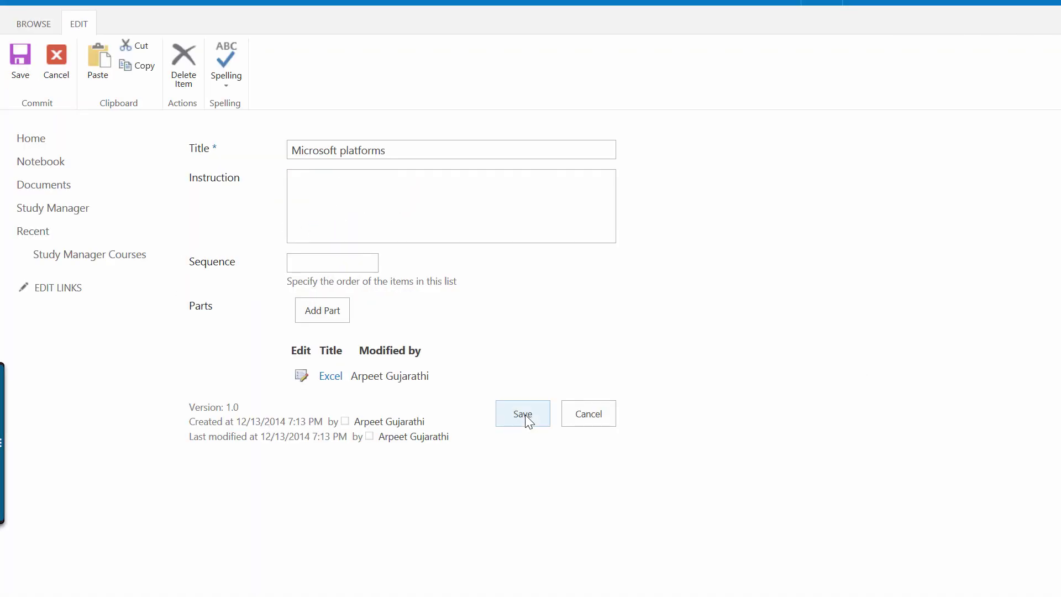
pyautogui.click(525, 414)
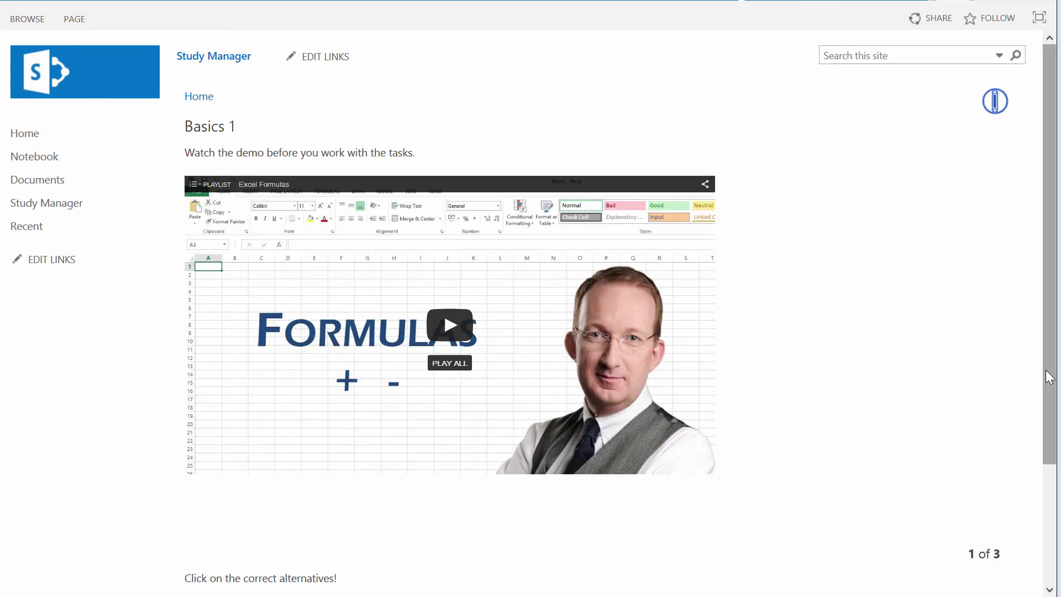
# - Scroll down to task 1's answer buttons and back up so they sit beside the Formulas video
pyautogui.scroll(-2, 1049, 376)
pyautogui.scroll(-1, 530, 309)
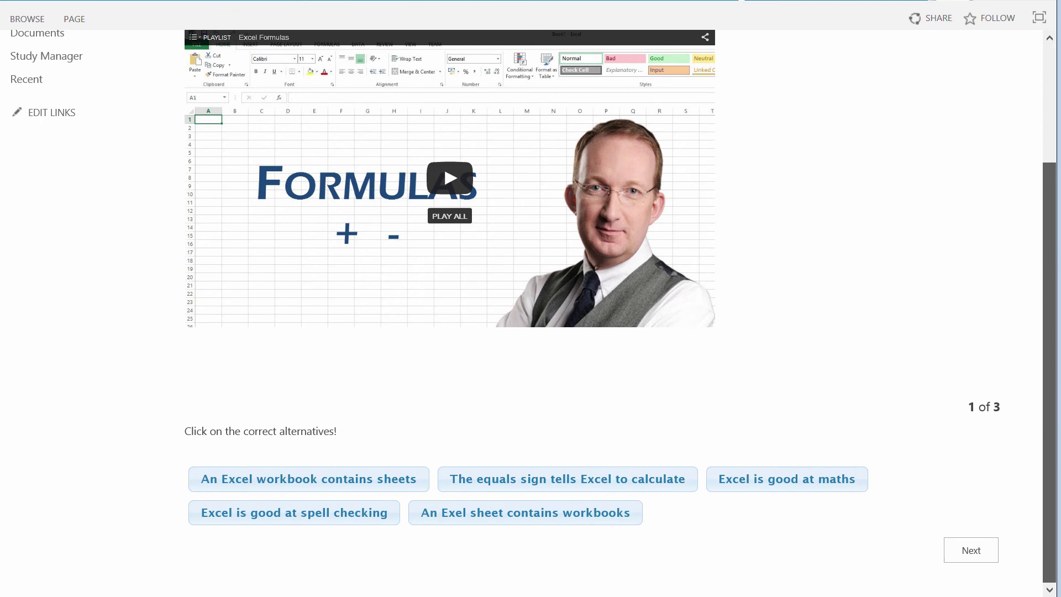
pyautogui.scroll(3, 1023, 196)
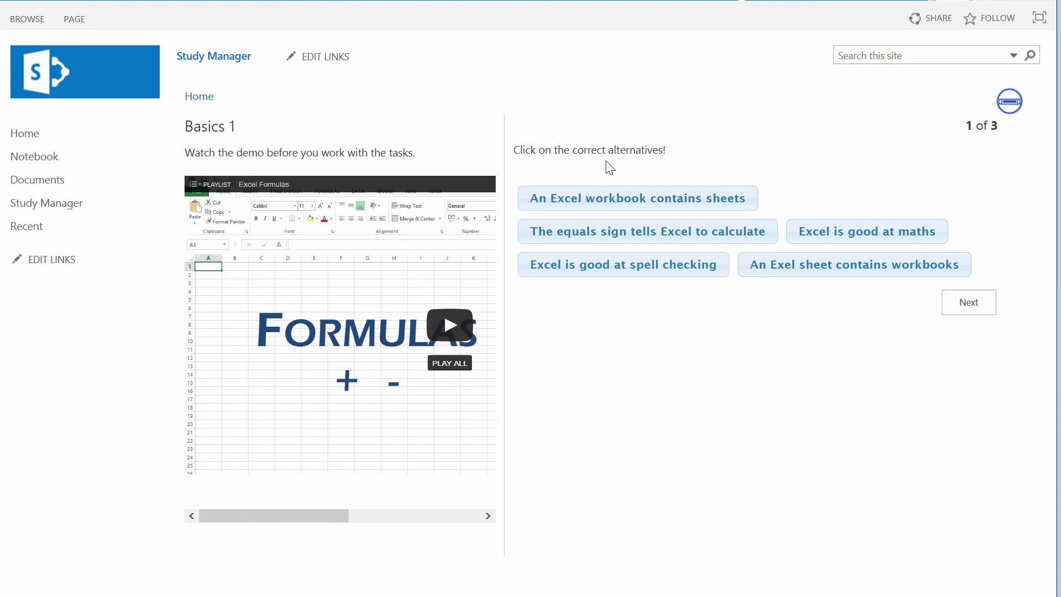
# - Select the workbook-sheets, equals-sign, spell-checking and sheet-contains-workbooks statements and submit them
pyautogui.click(648, 203)
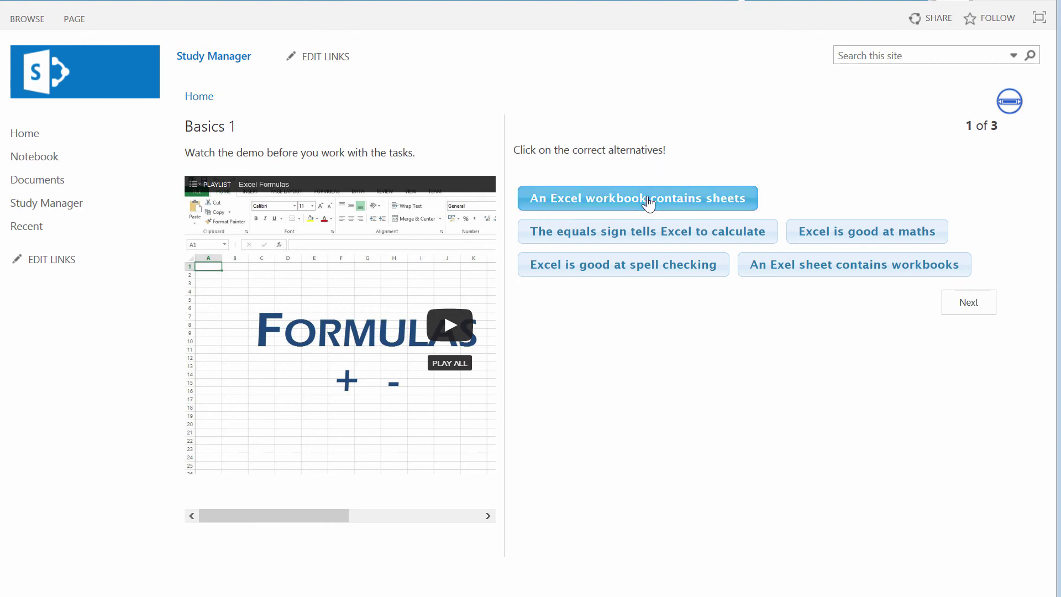
pyautogui.click(644, 244)
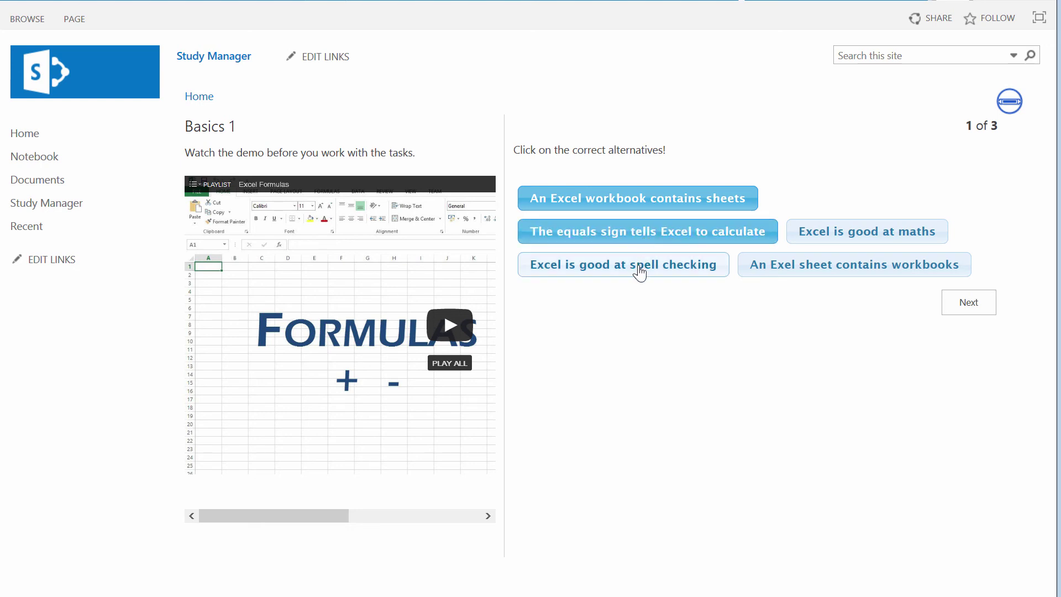
pyautogui.click(639, 272)
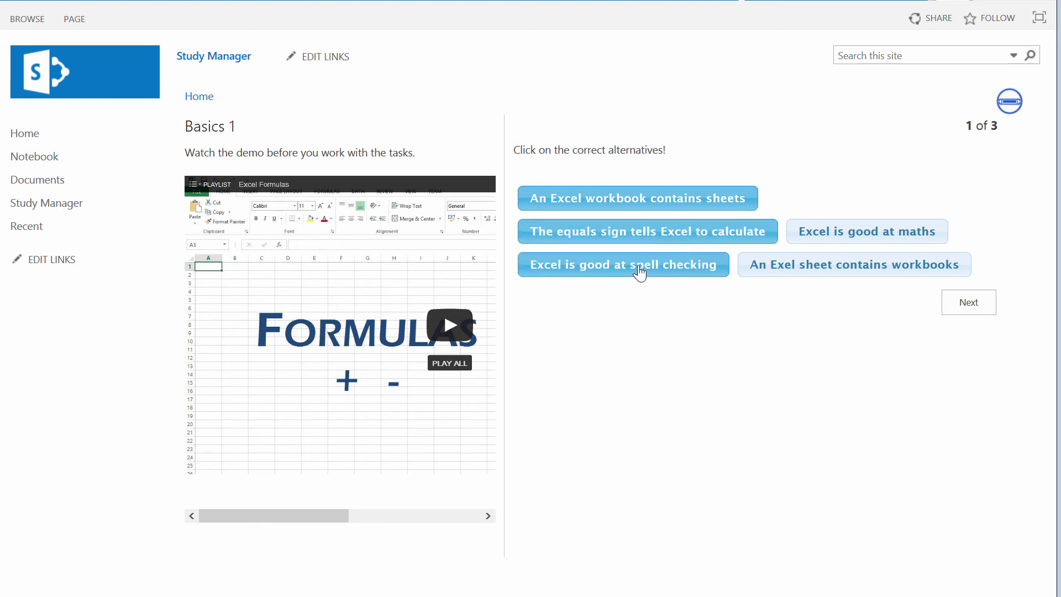
pyautogui.click(881, 273)
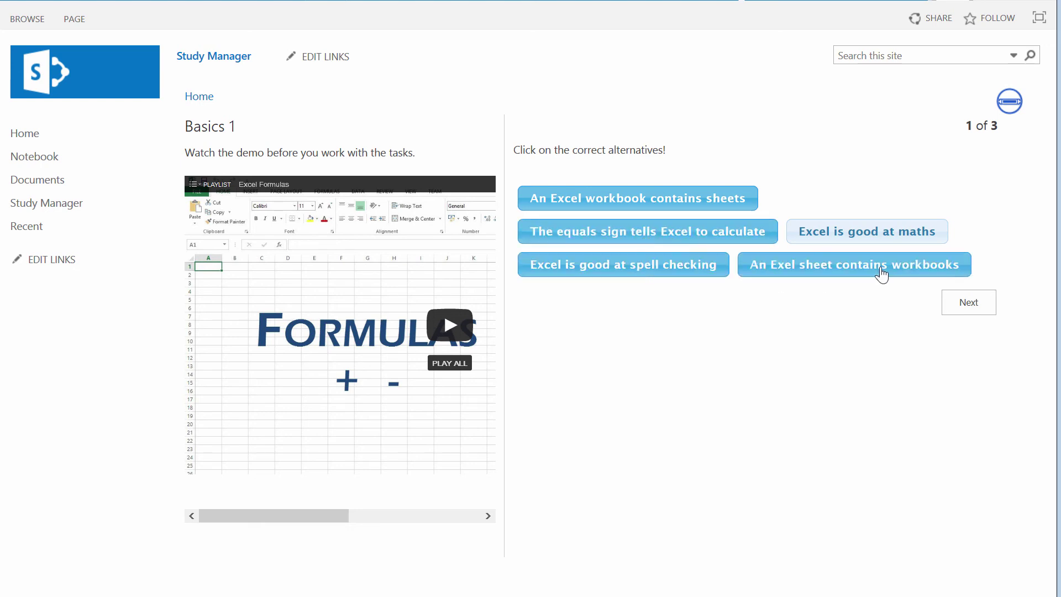
pyautogui.click(966, 306)
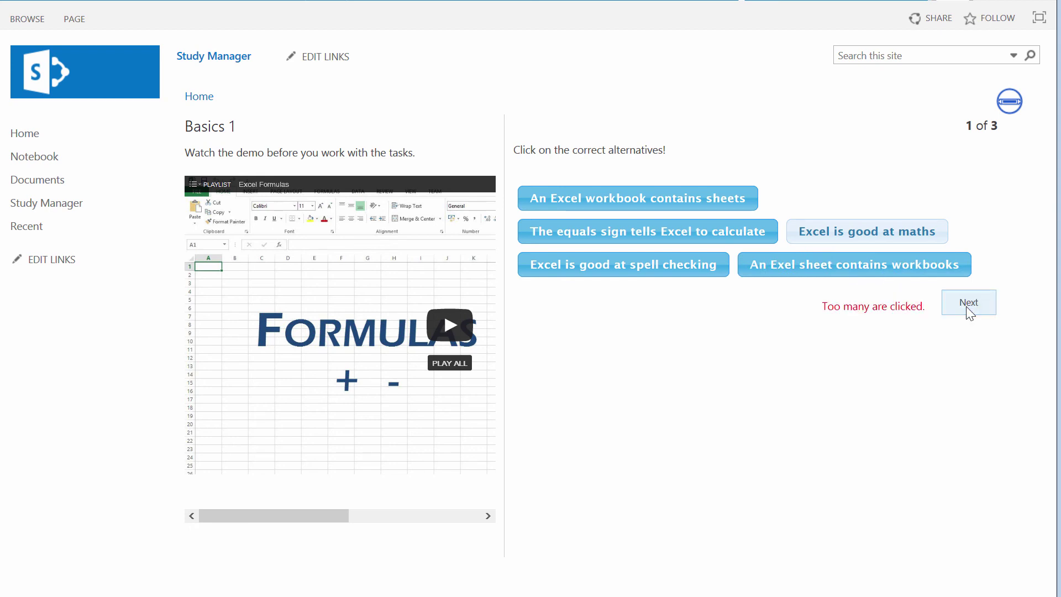
# - Deselect 'An Exel sheet contains workbooks', add 'Excel is good at maths', and submit to reach task 2
pyautogui.click(859, 266)
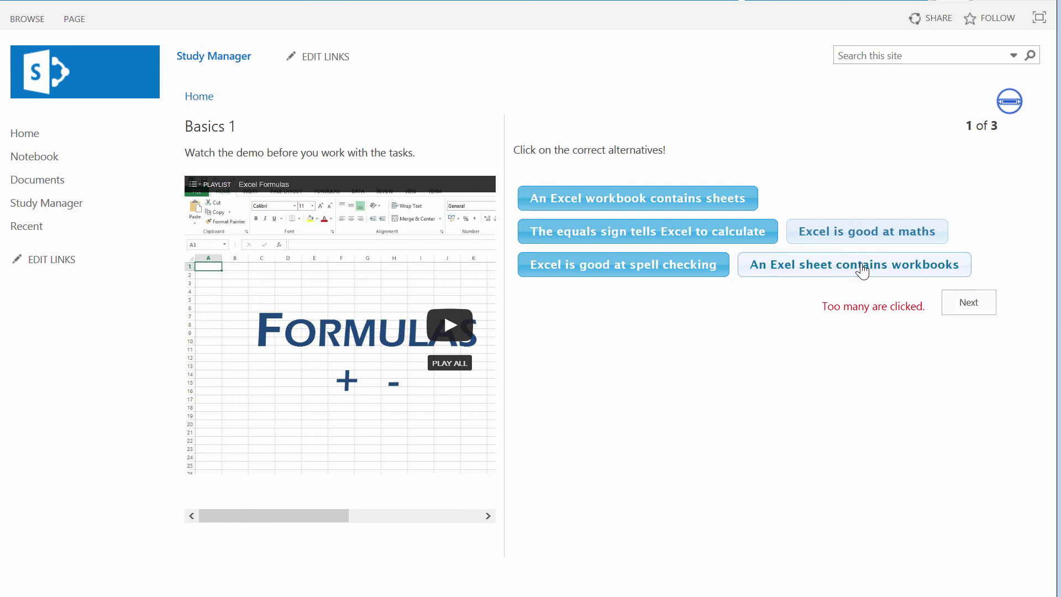
pyautogui.click(976, 310)
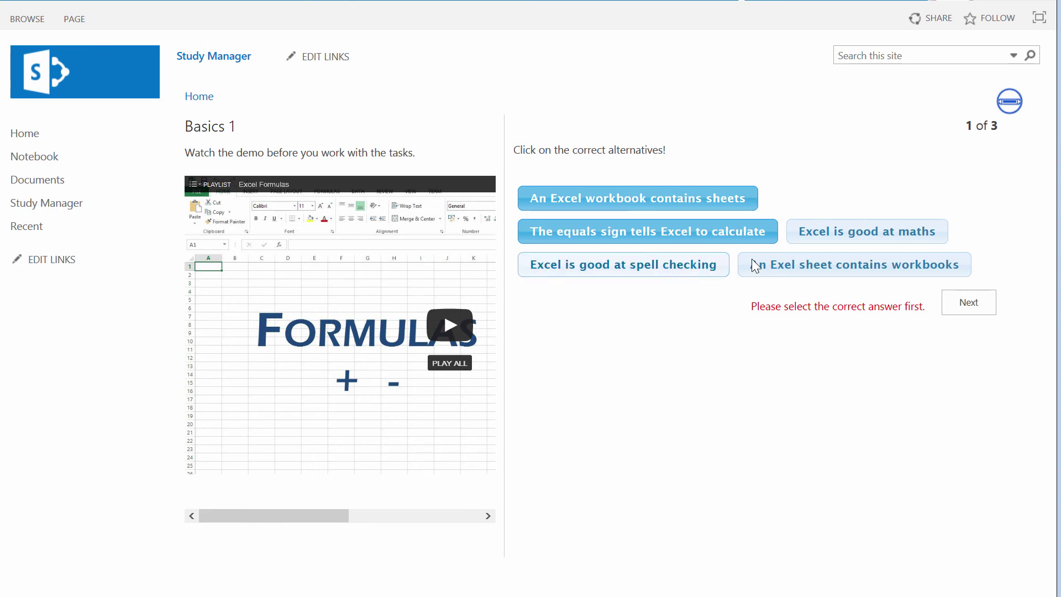
pyautogui.click(844, 236)
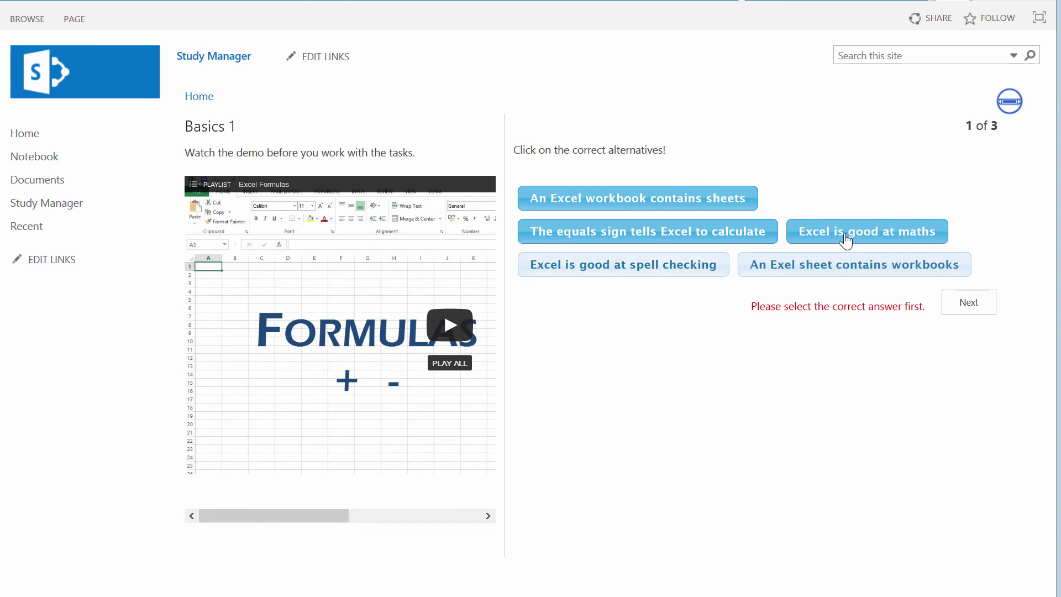
pyautogui.click(970, 308)
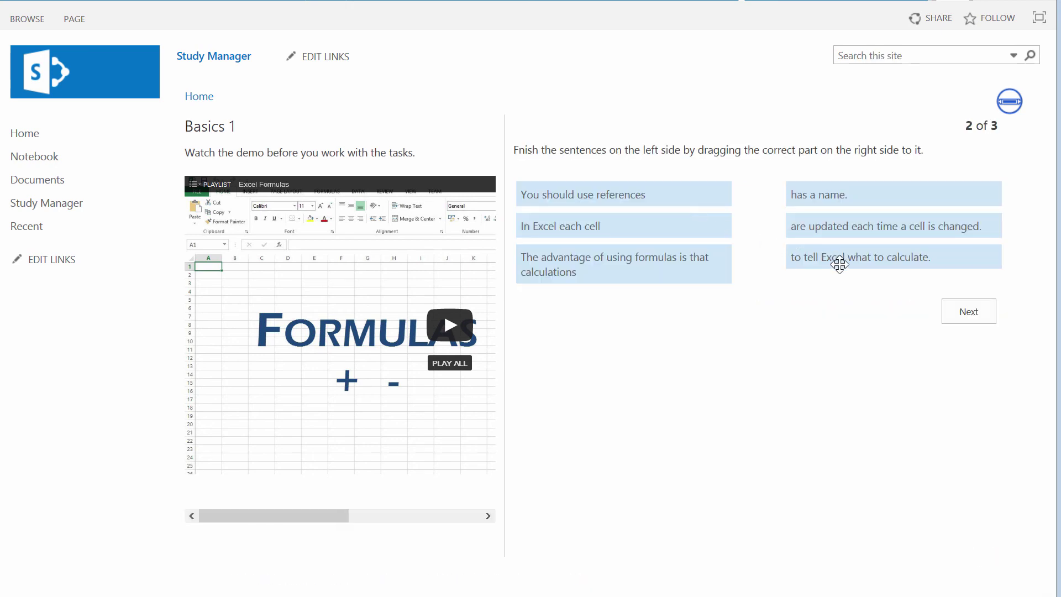
# - Drag the three endings onto the Excel sentences and check the matches
pyautogui.moveTo(835, 261); pyautogui.dragTo(709, 204)
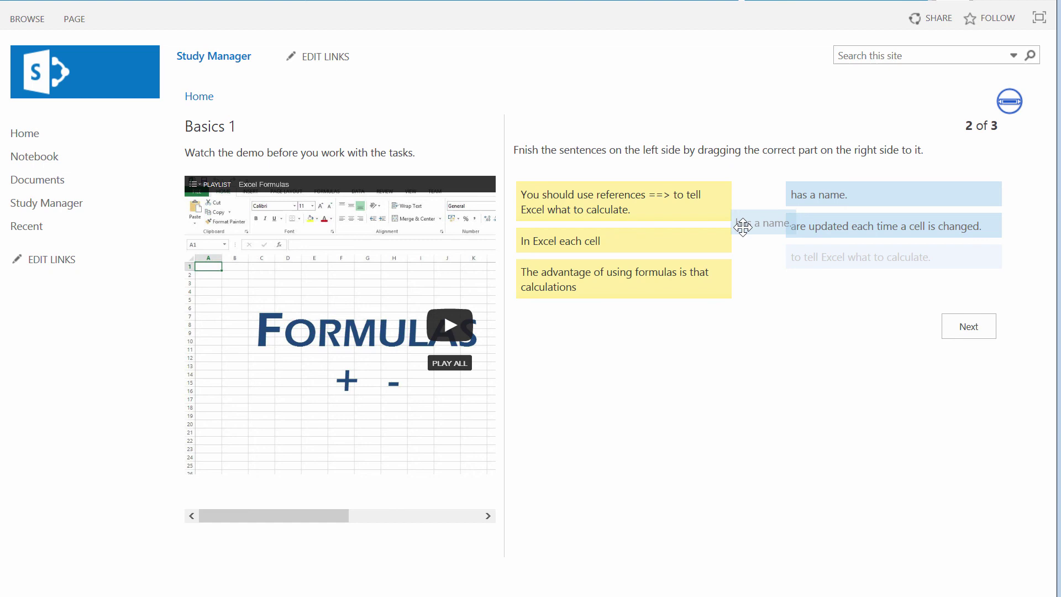
pyautogui.moveTo(743, 227); pyautogui.dragTo(928, 263)
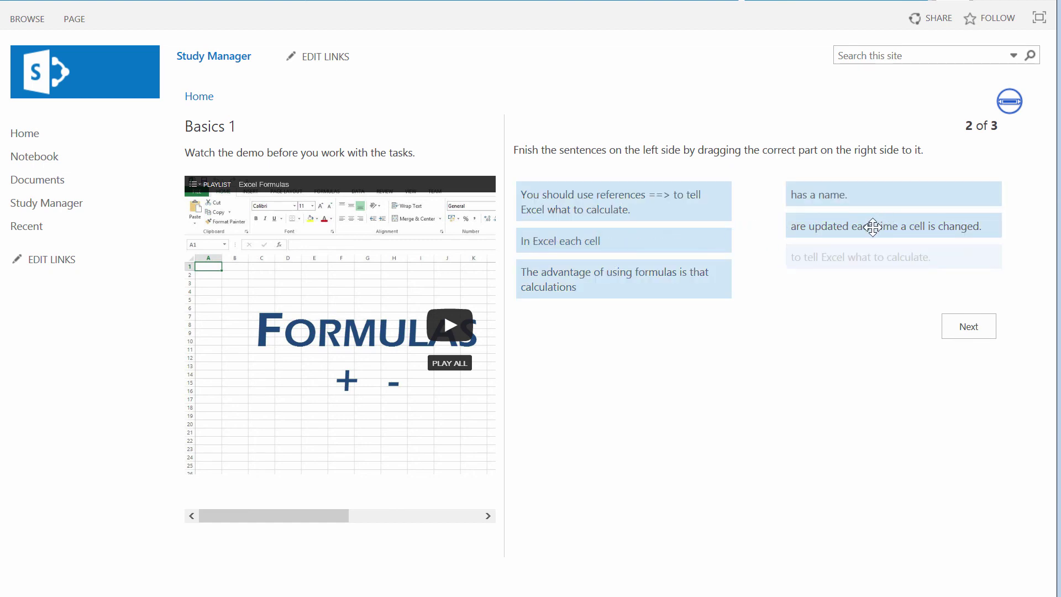
pyautogui.moveTo(873, 227); pyautogui.dragTo(696, 241)
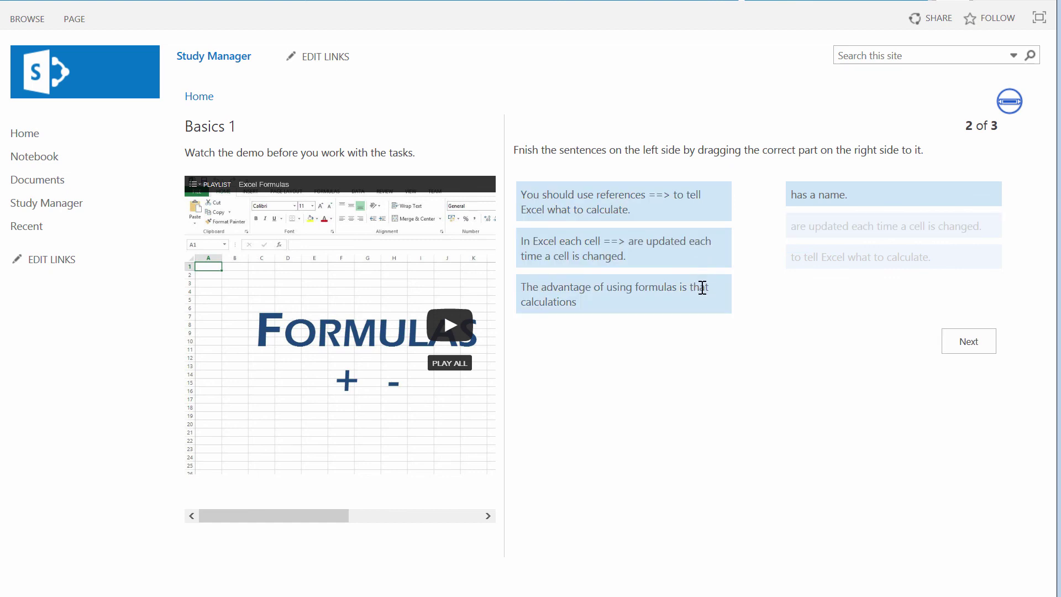
pyautogui.moveTo(838, 192); pyautogui.dragTo(694, 307)
pyautogui.click(979, 341)
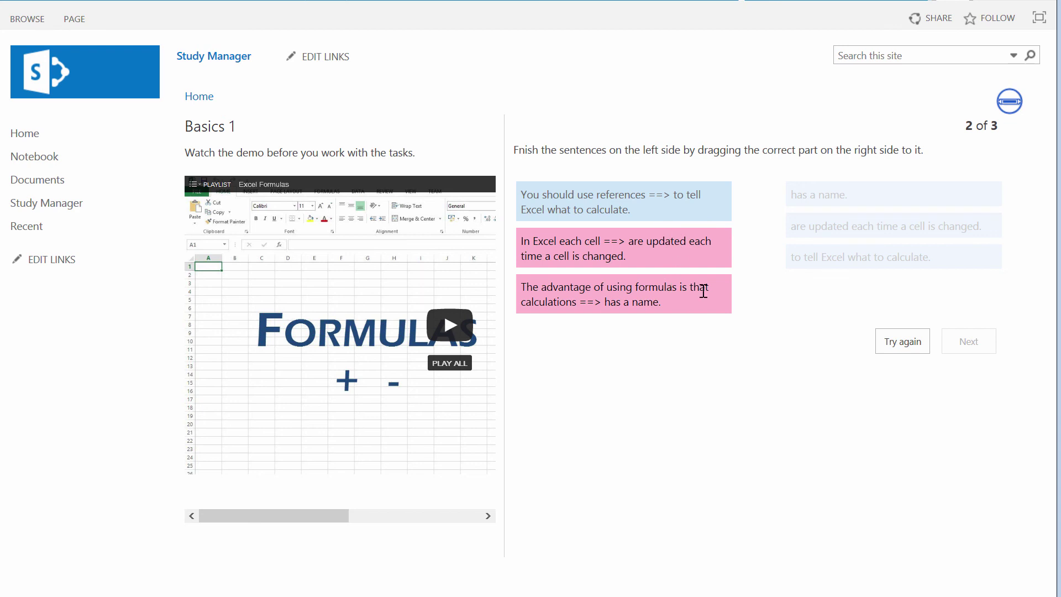
# - Retry, matching 'In Excel each cell' with 'has a name' and formulas with 'are updated…', then submit
pyautogui.click(902, 340)
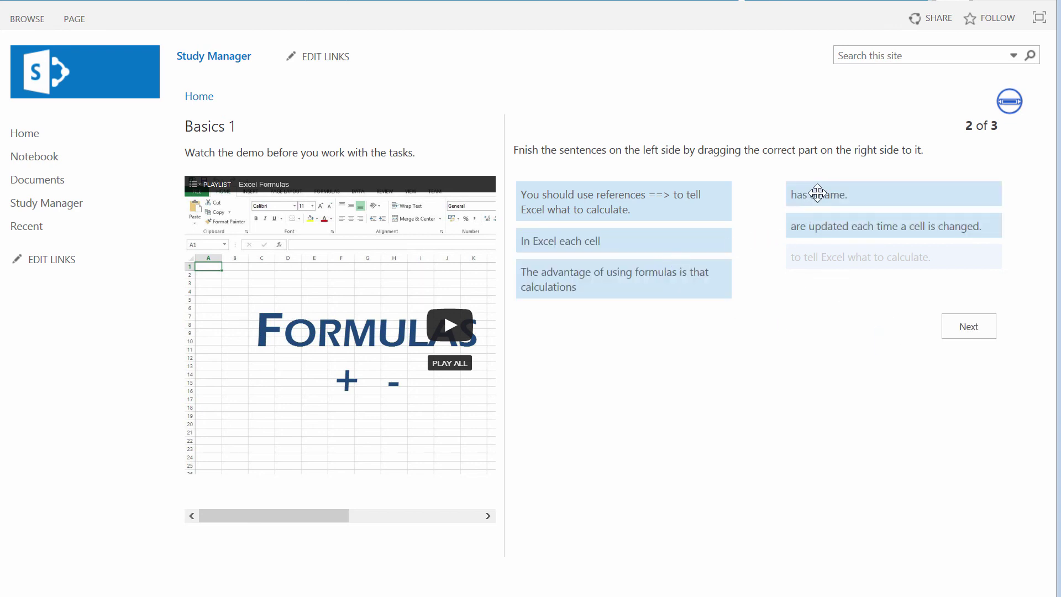
pyautogui.moveTo(817, 193); pyautogui.dragTo(686, 243)
pyautogui.moveTo(873, 227); pyautogui.dragTo(685, 285)
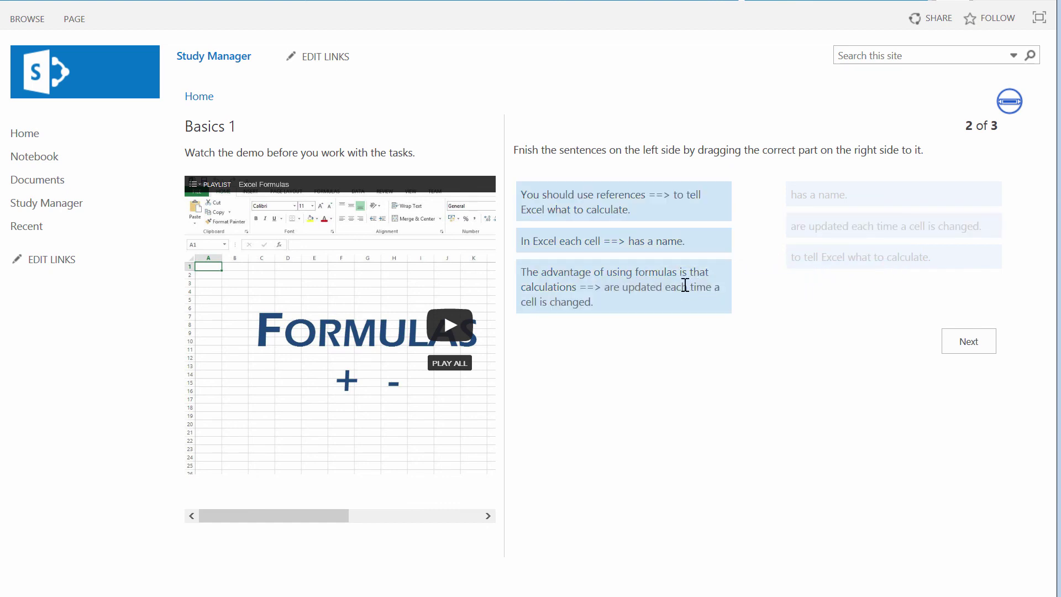
pyautogui.click(970, 341)
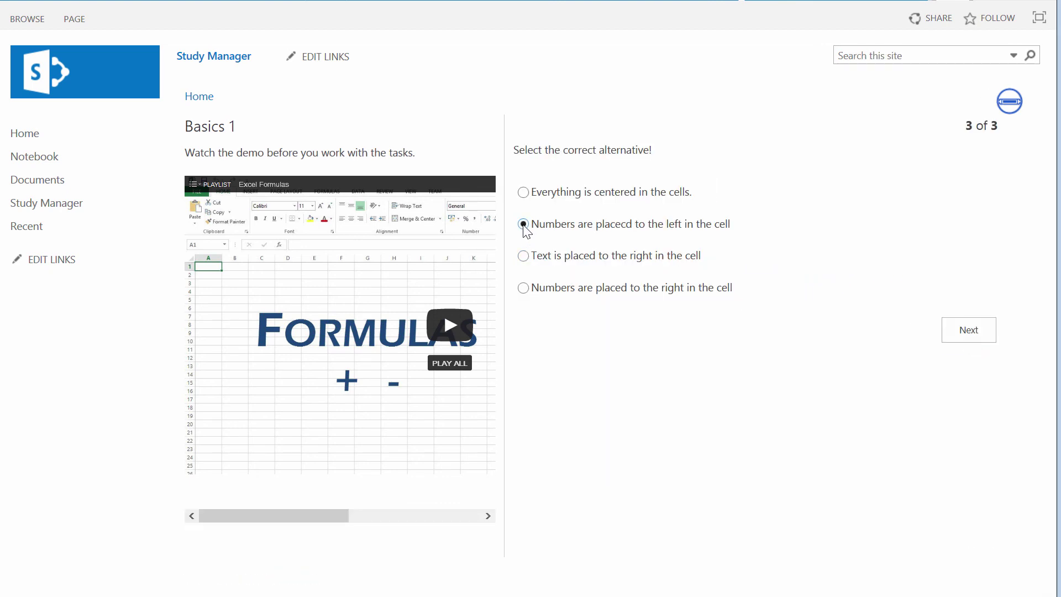
# - Try answers until 'Numbers are placed to the right in the cell' is accepted, then dismiss the results summary
pyautogui.click(970, 333)
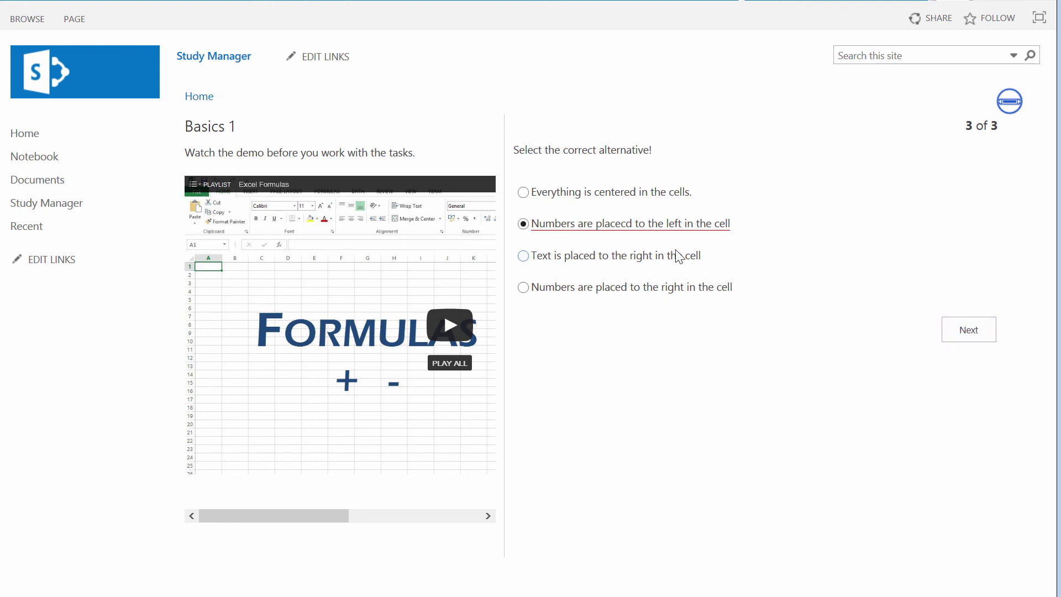
pyautogui.click(524, 193)
pyautogui.click(977, 332)
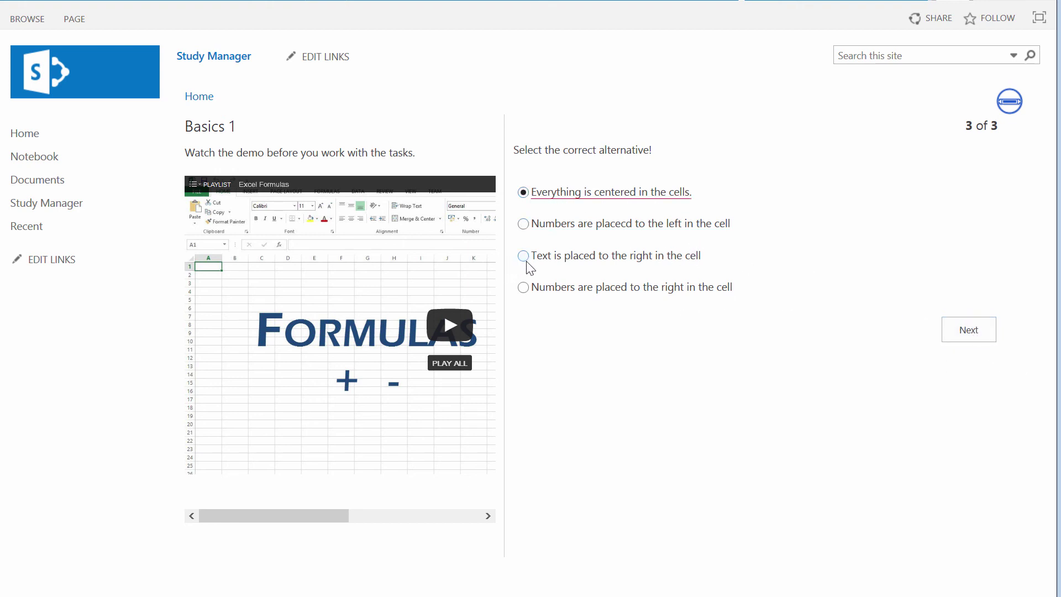
pyautogui.click(526, 292)
pyautogui.click(968, 332)
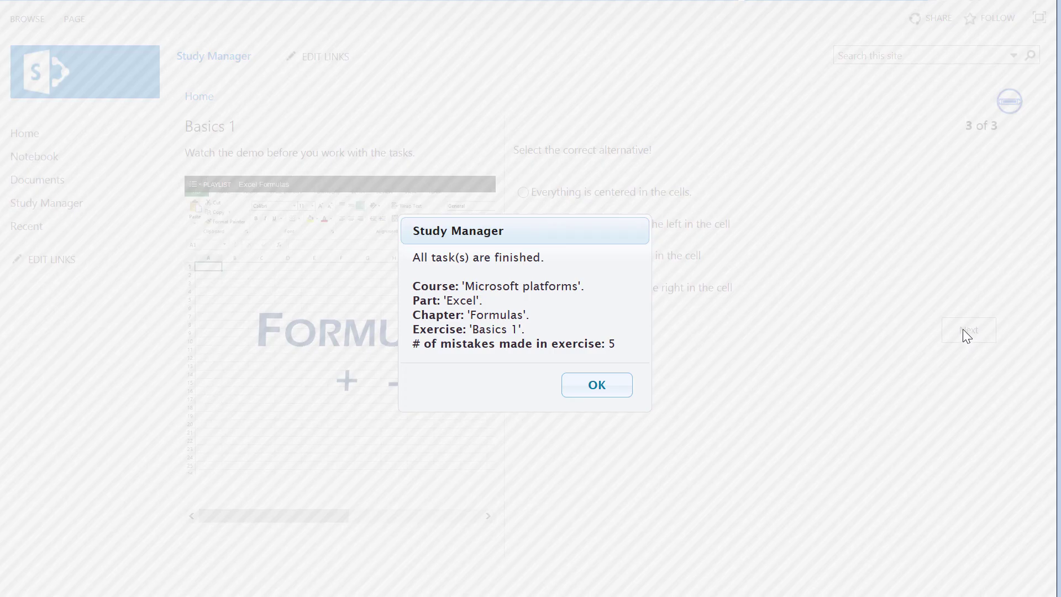
pyautogui.click(601, 397)
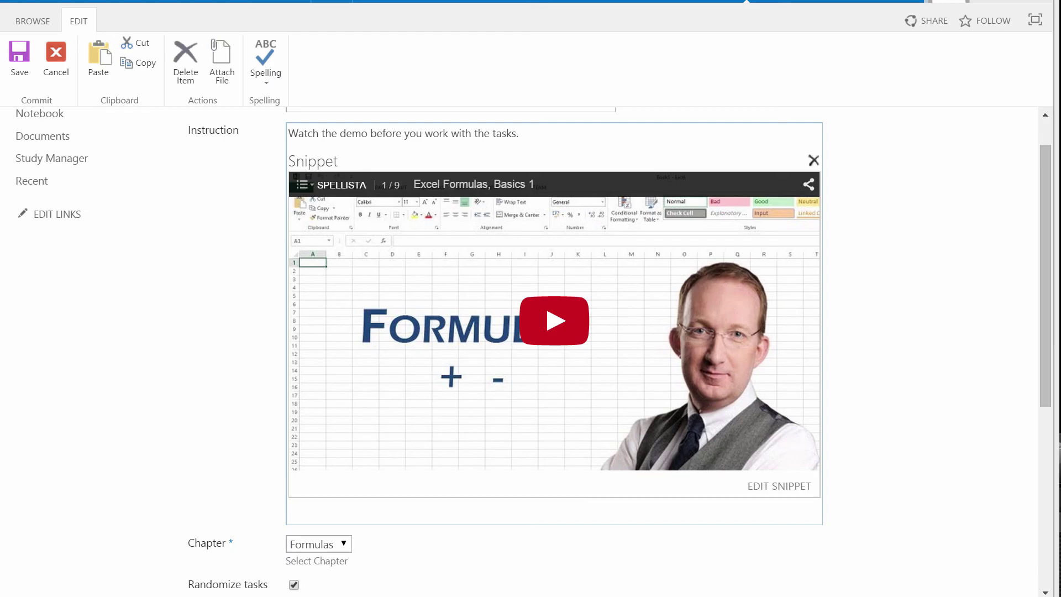
# - Scroll through the Basics 1 edit form to review its video, attachment and tasks
pyautogui.moveTo(1044, 350); pyautogui.dragTo(1044, 260)
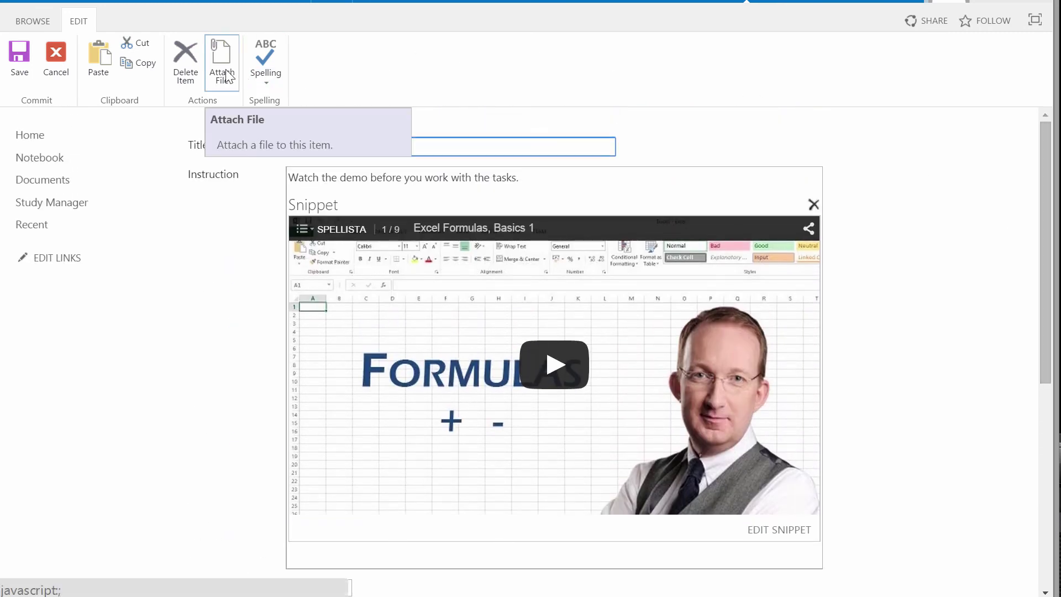